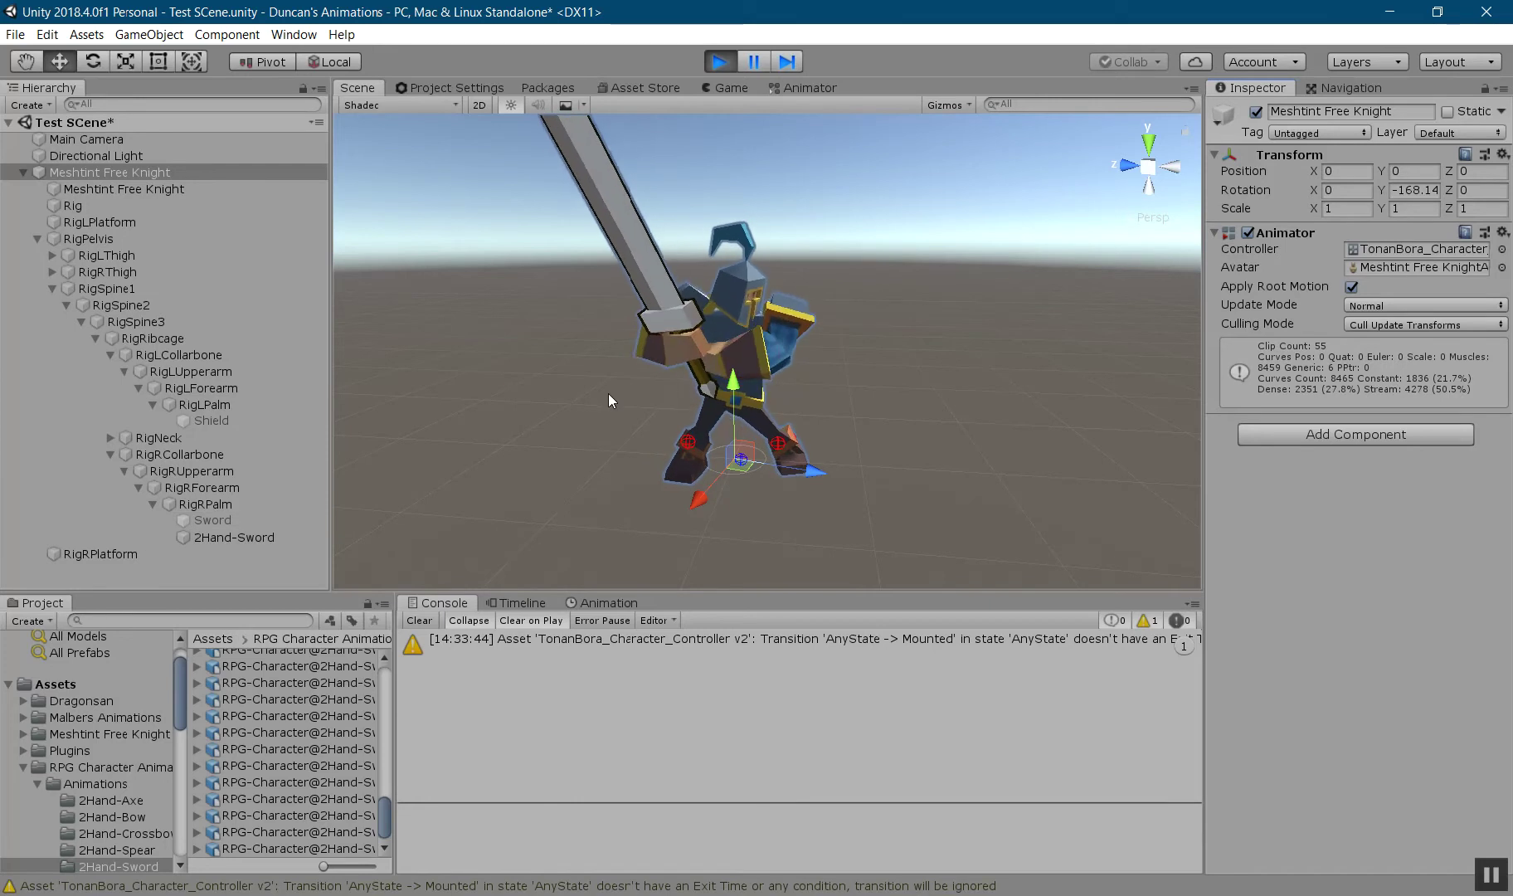
# Stop play mode and add the Weapon IK Handler component to Meshtint Free Knight
pyautogui.scroll(3, 607, 391)
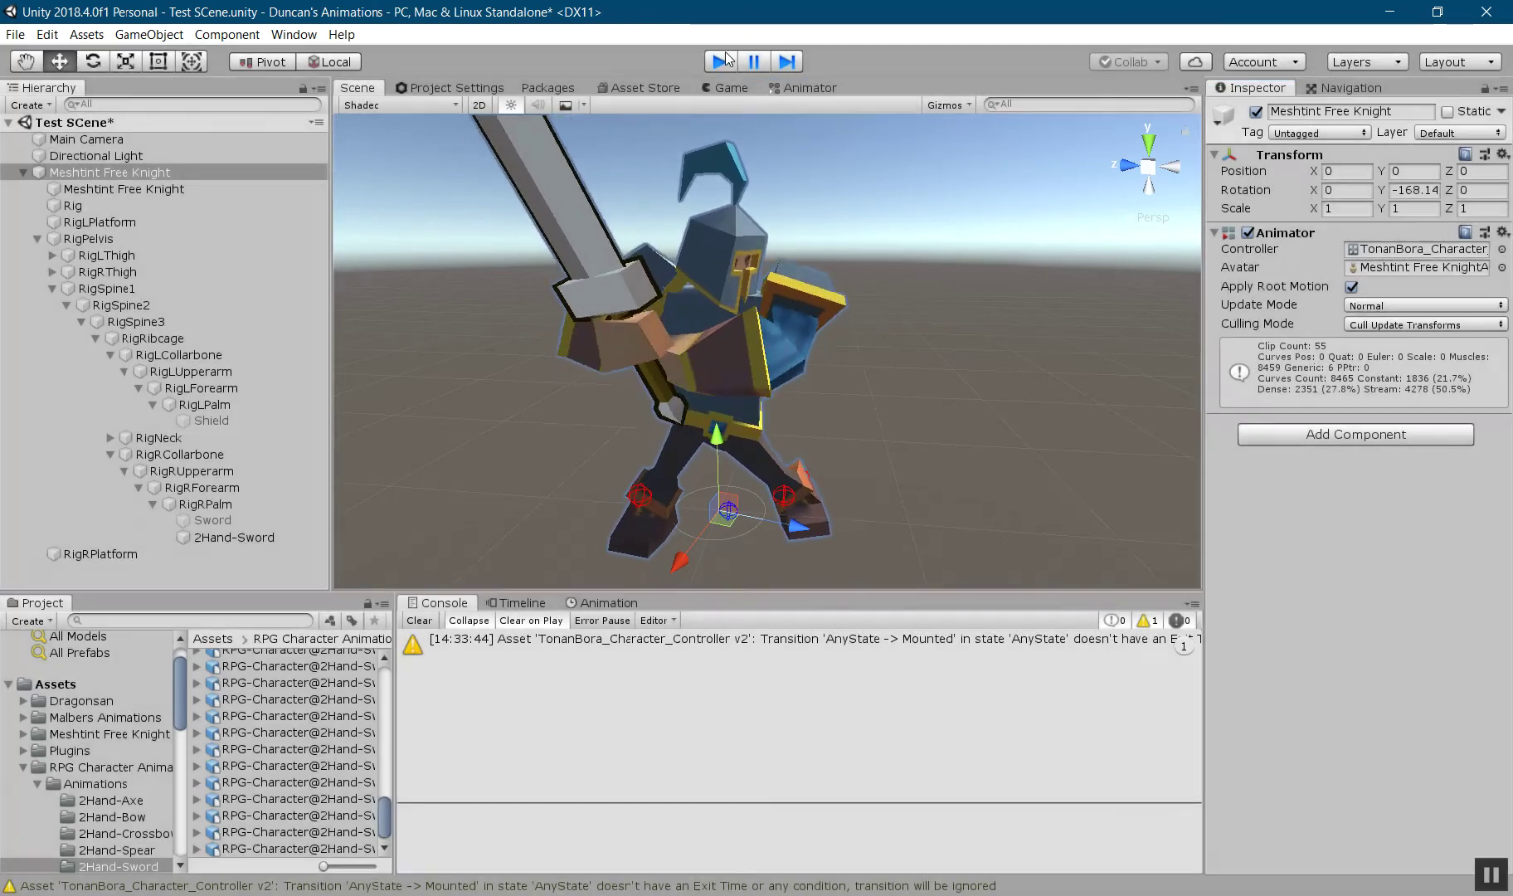
pyautogui.click(725, 55)
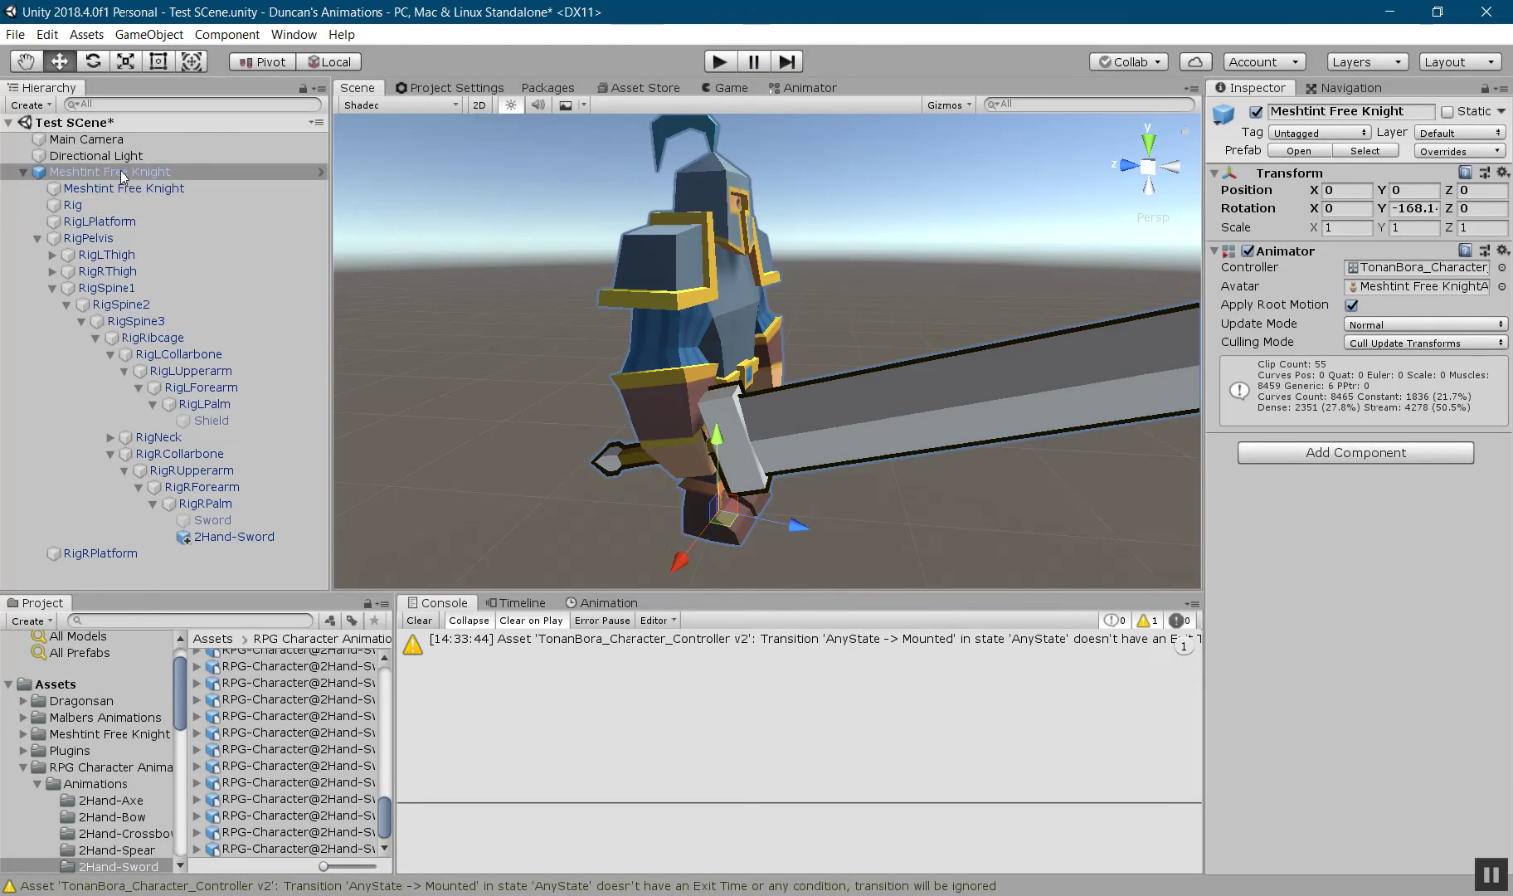
pyautogui.click(1383, 455)
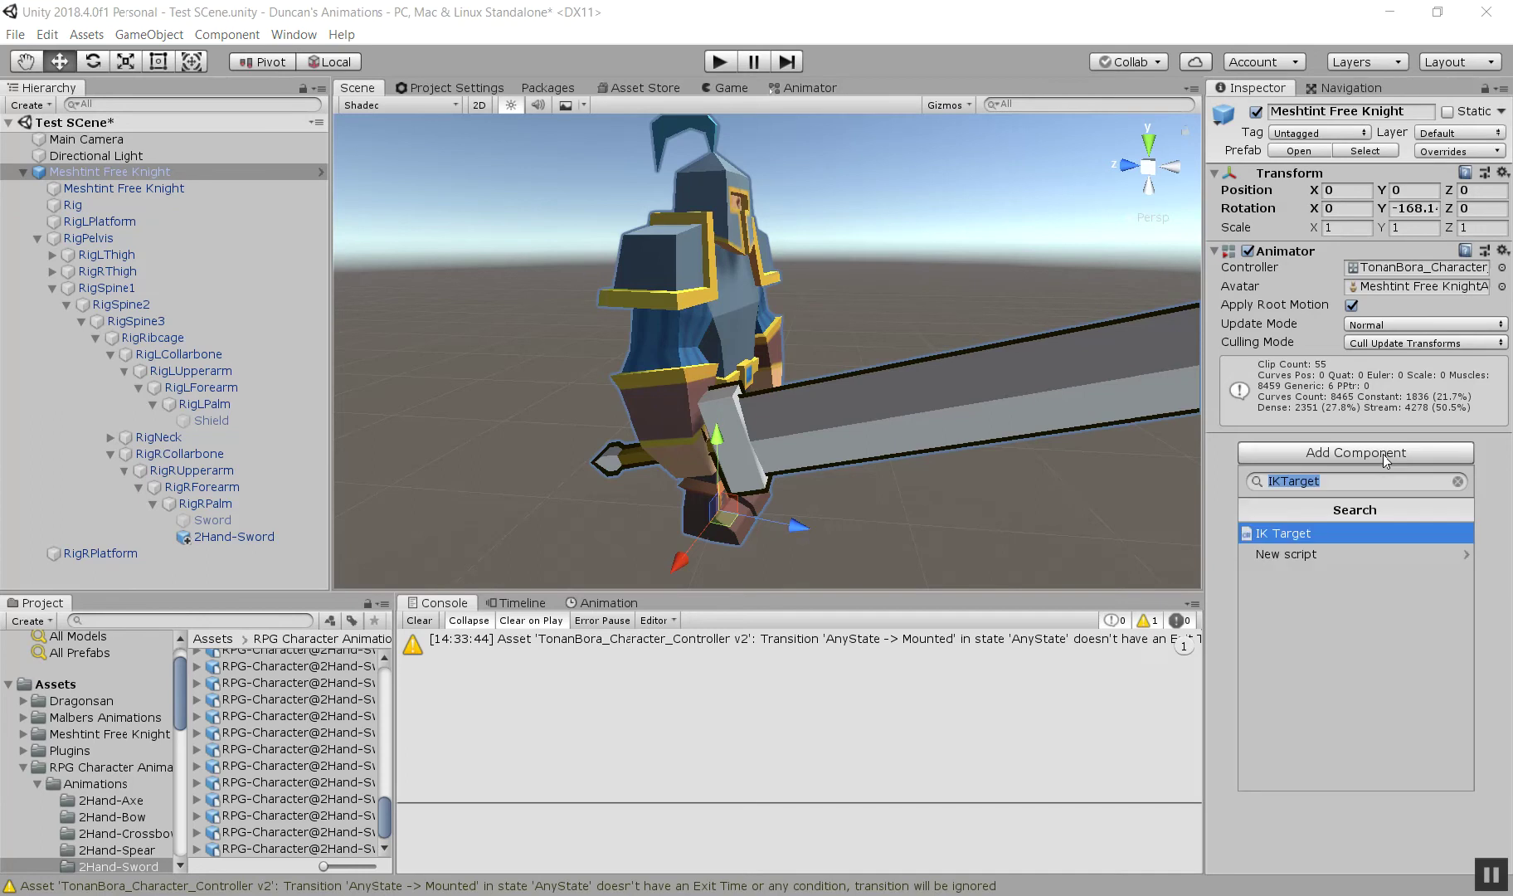
pyautogui.press('BackSpace')
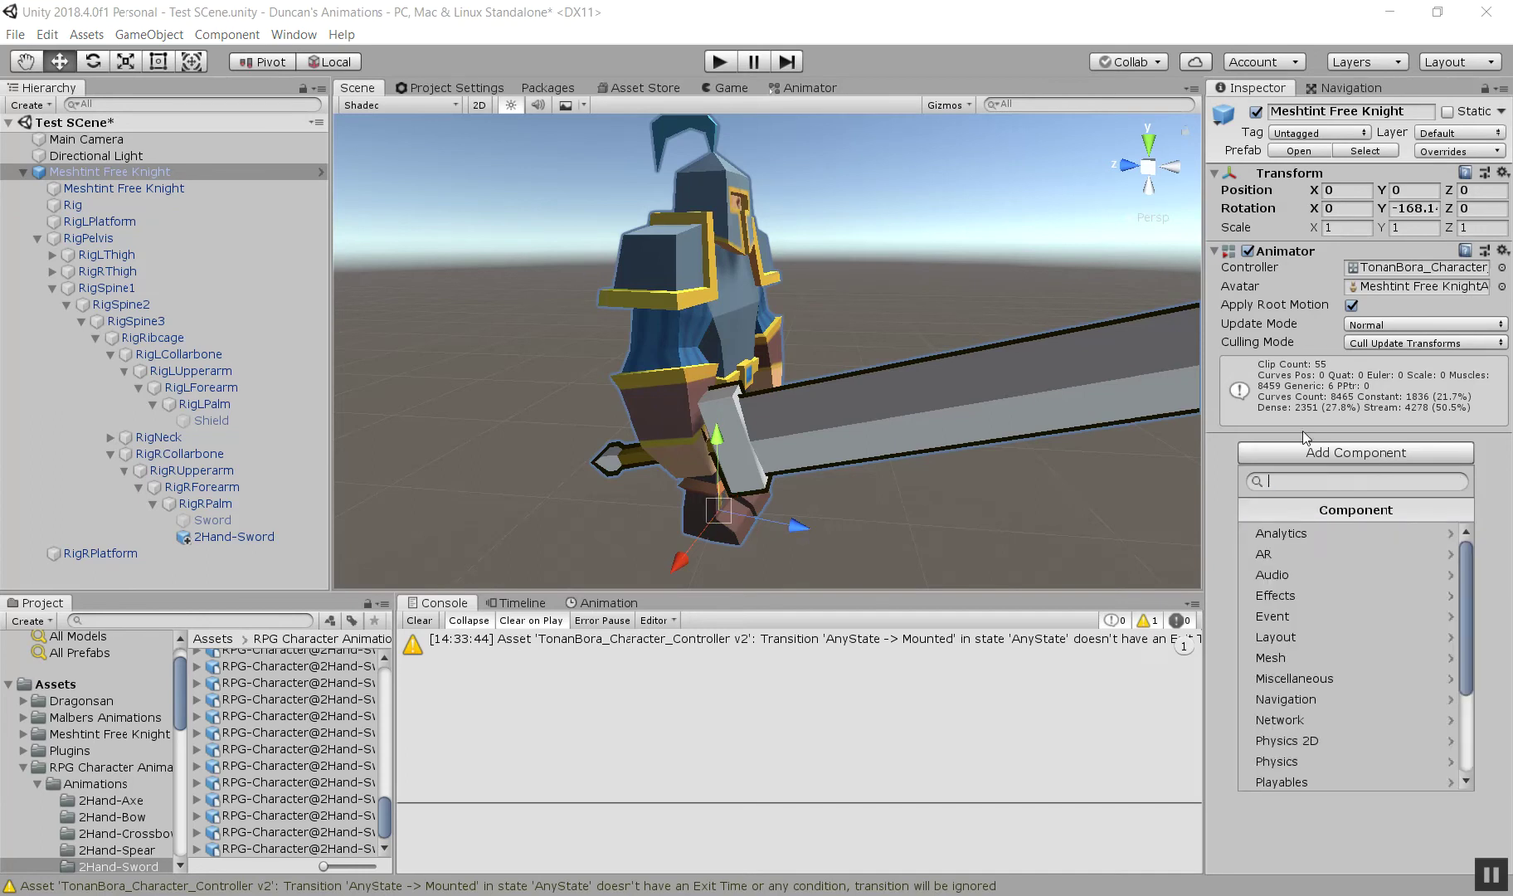
pyautogui.write('ik')
pyautogui.press('Escape')
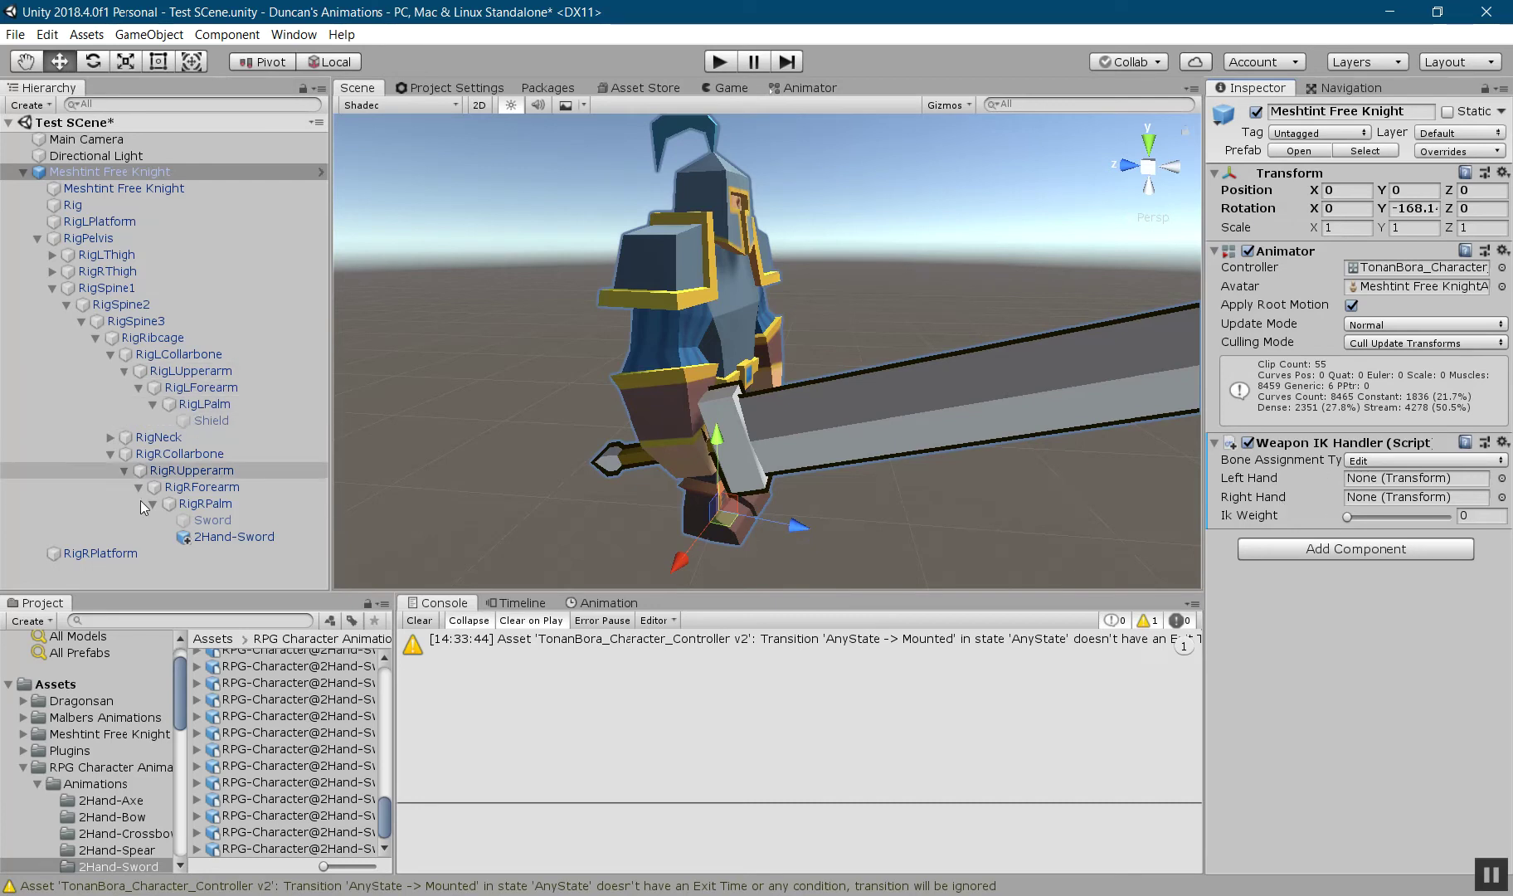
# Set the Weapon IK Handler's bone assignment type to Run Time and its left hand name to RigLPalm
pyautogui.click(1402, 461)
pyautogui.click(1390, 502)
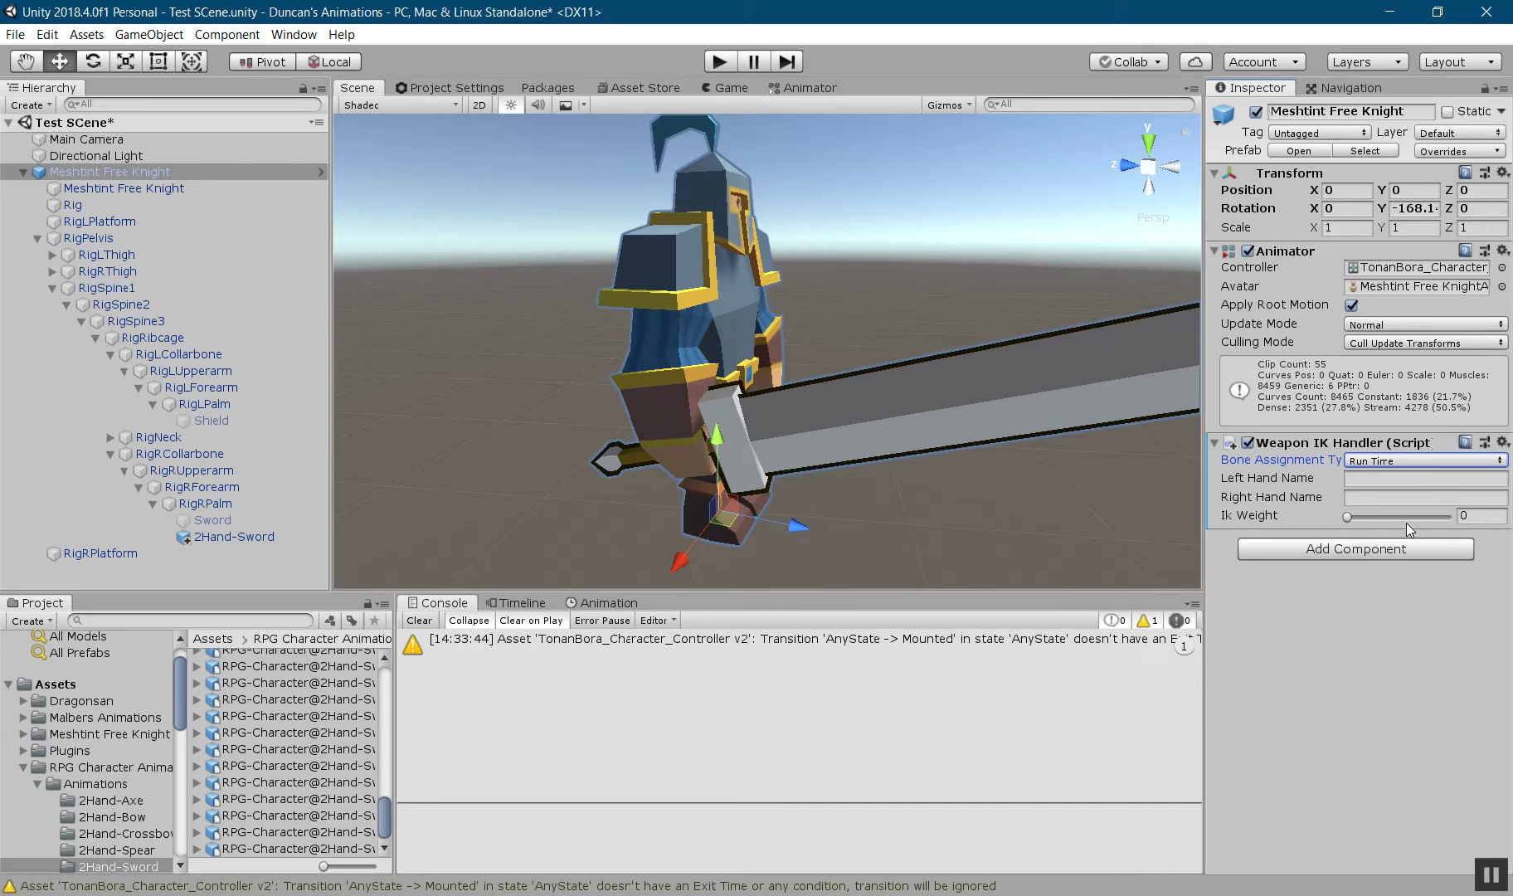
pyautogui.click(1398, 481)
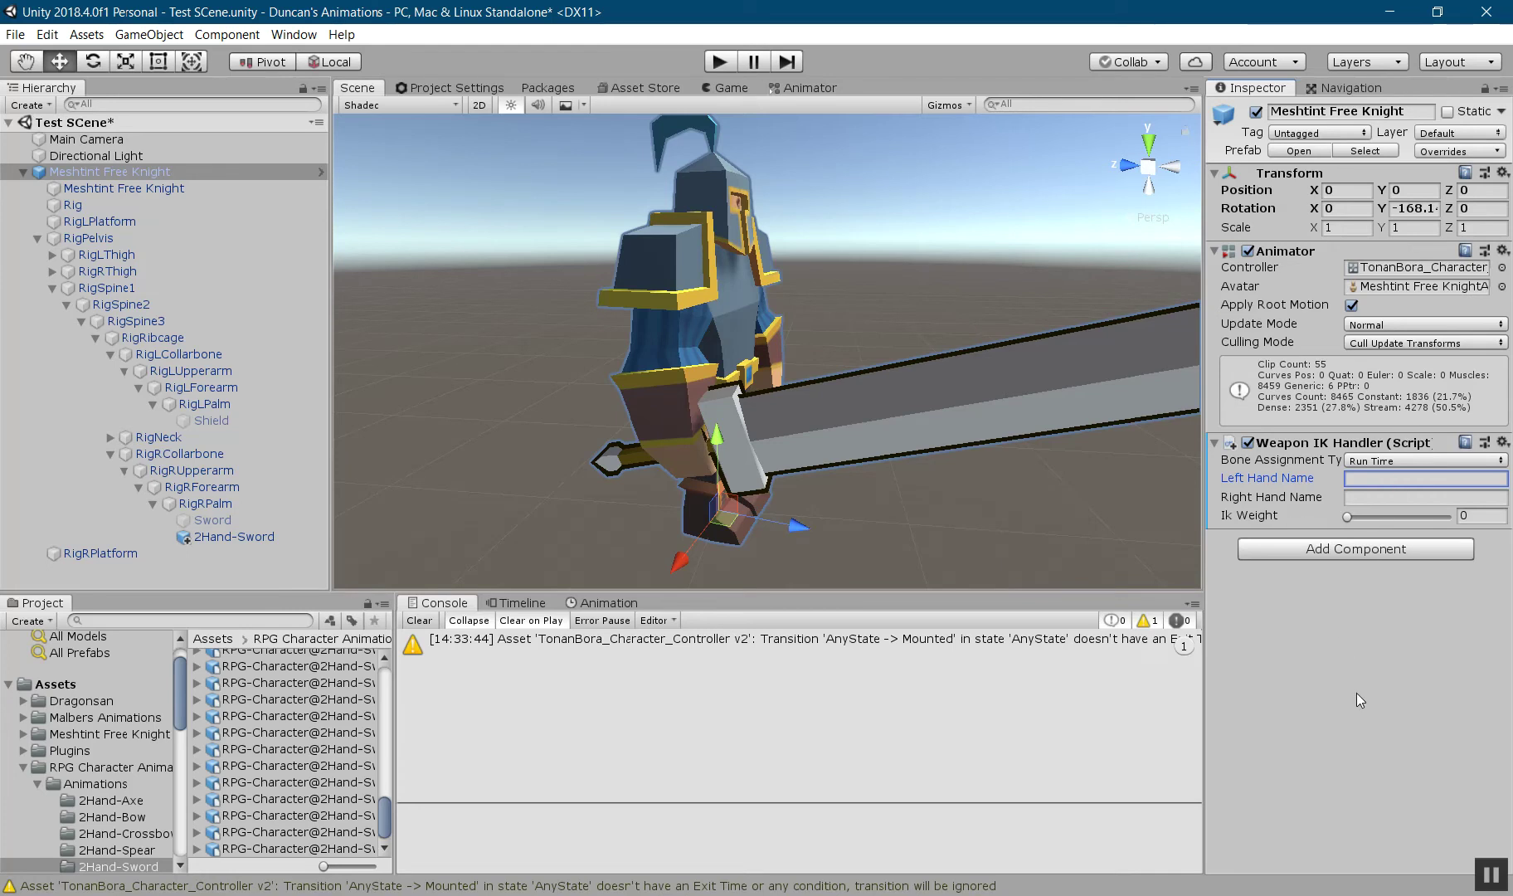
pyautogui.write('R')
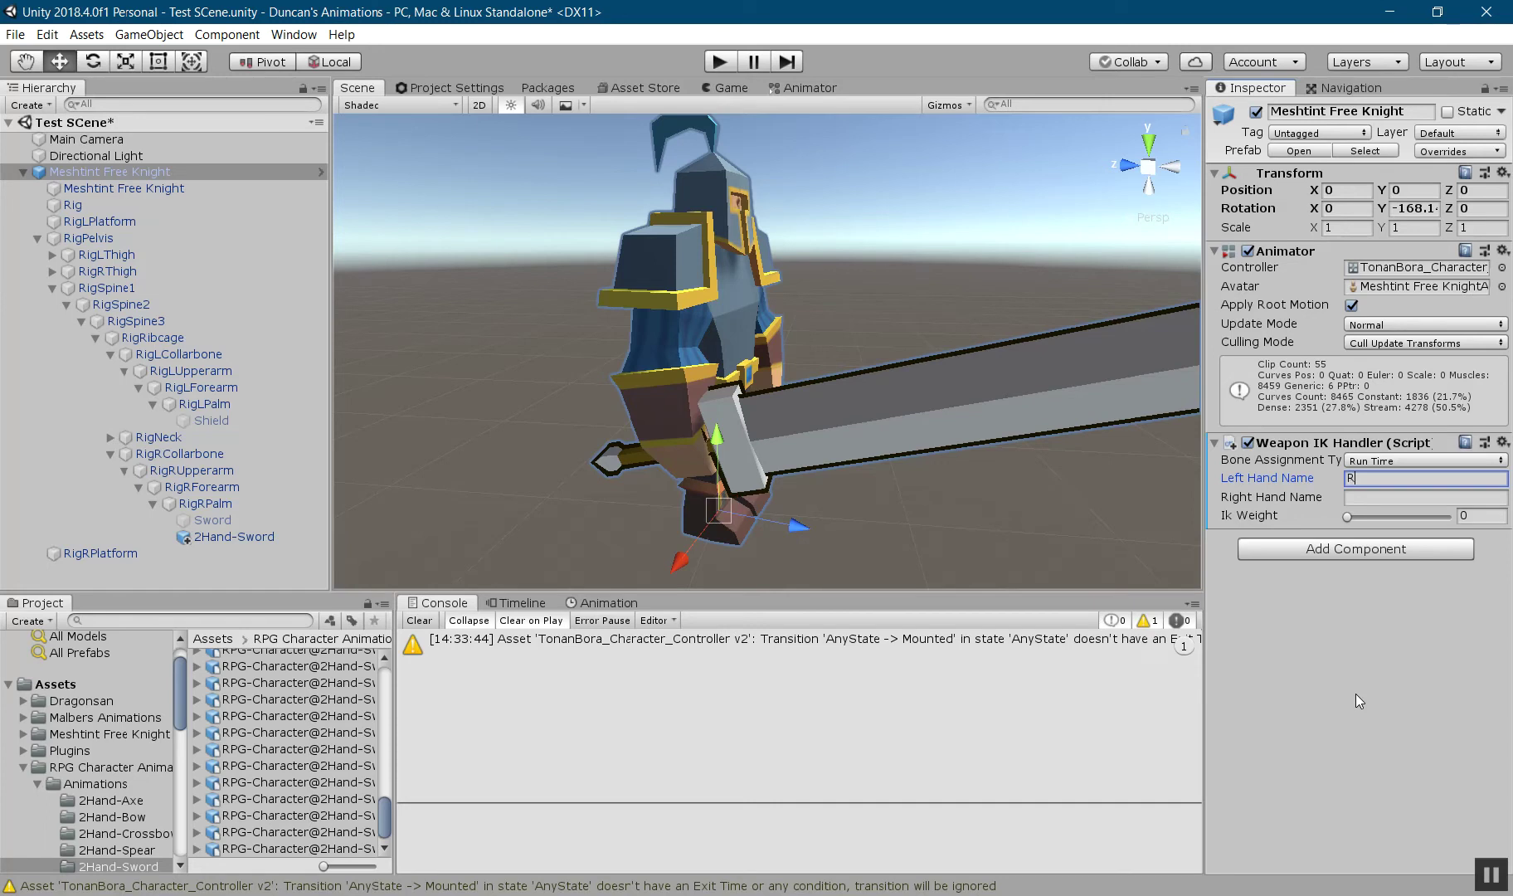
pyautogui.write('igLPalm')
pyautogui.press('Tab')
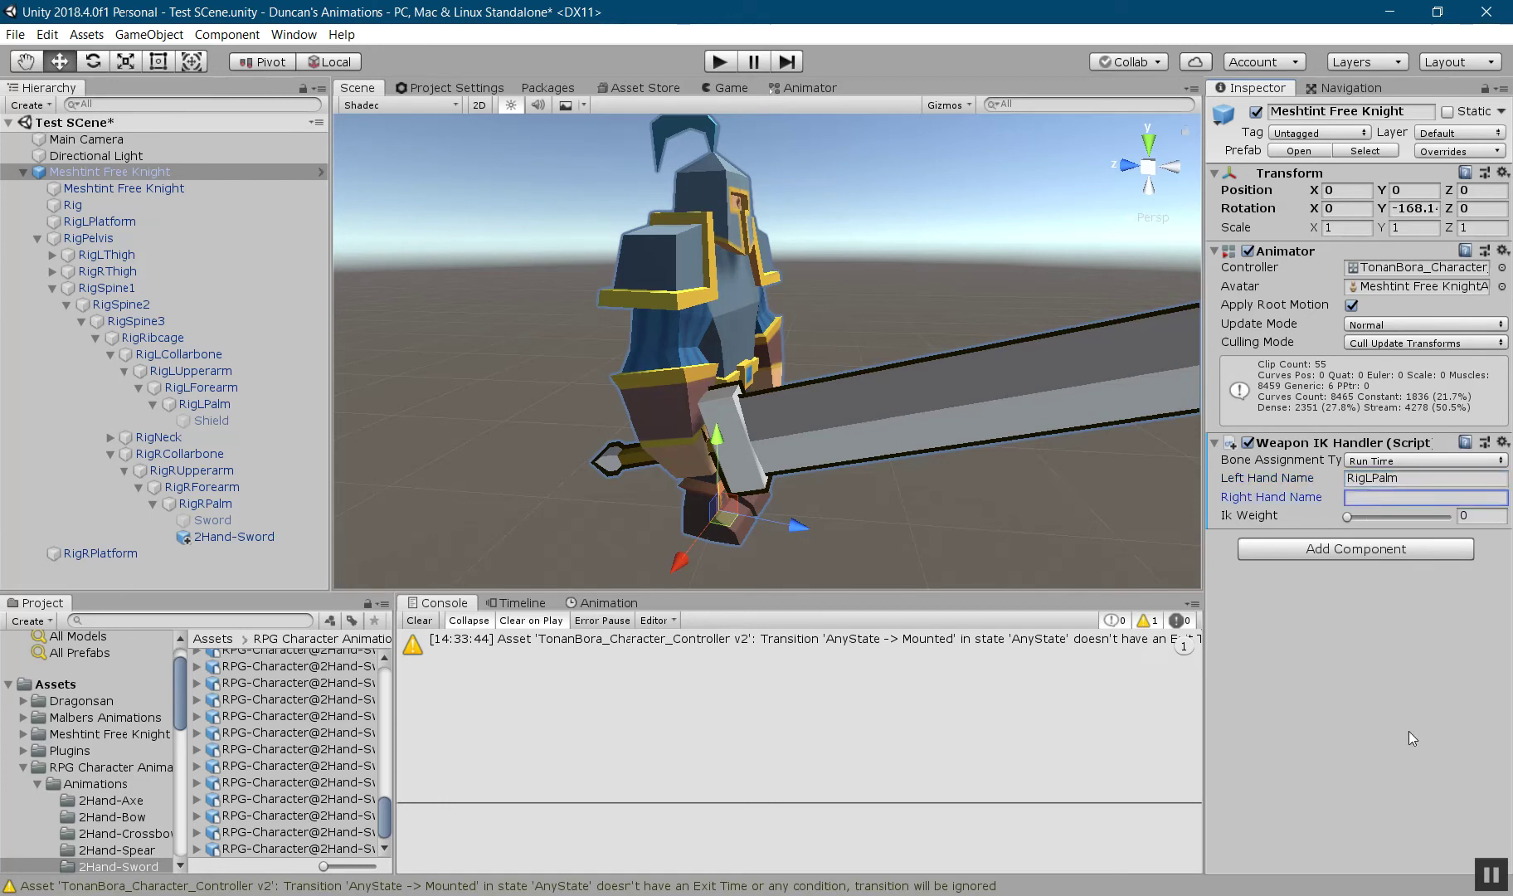
# Set the Weapon IK Handler's right hand name to RigLPalm and its Ik Weight to 1
pyautogui.write('Rig')
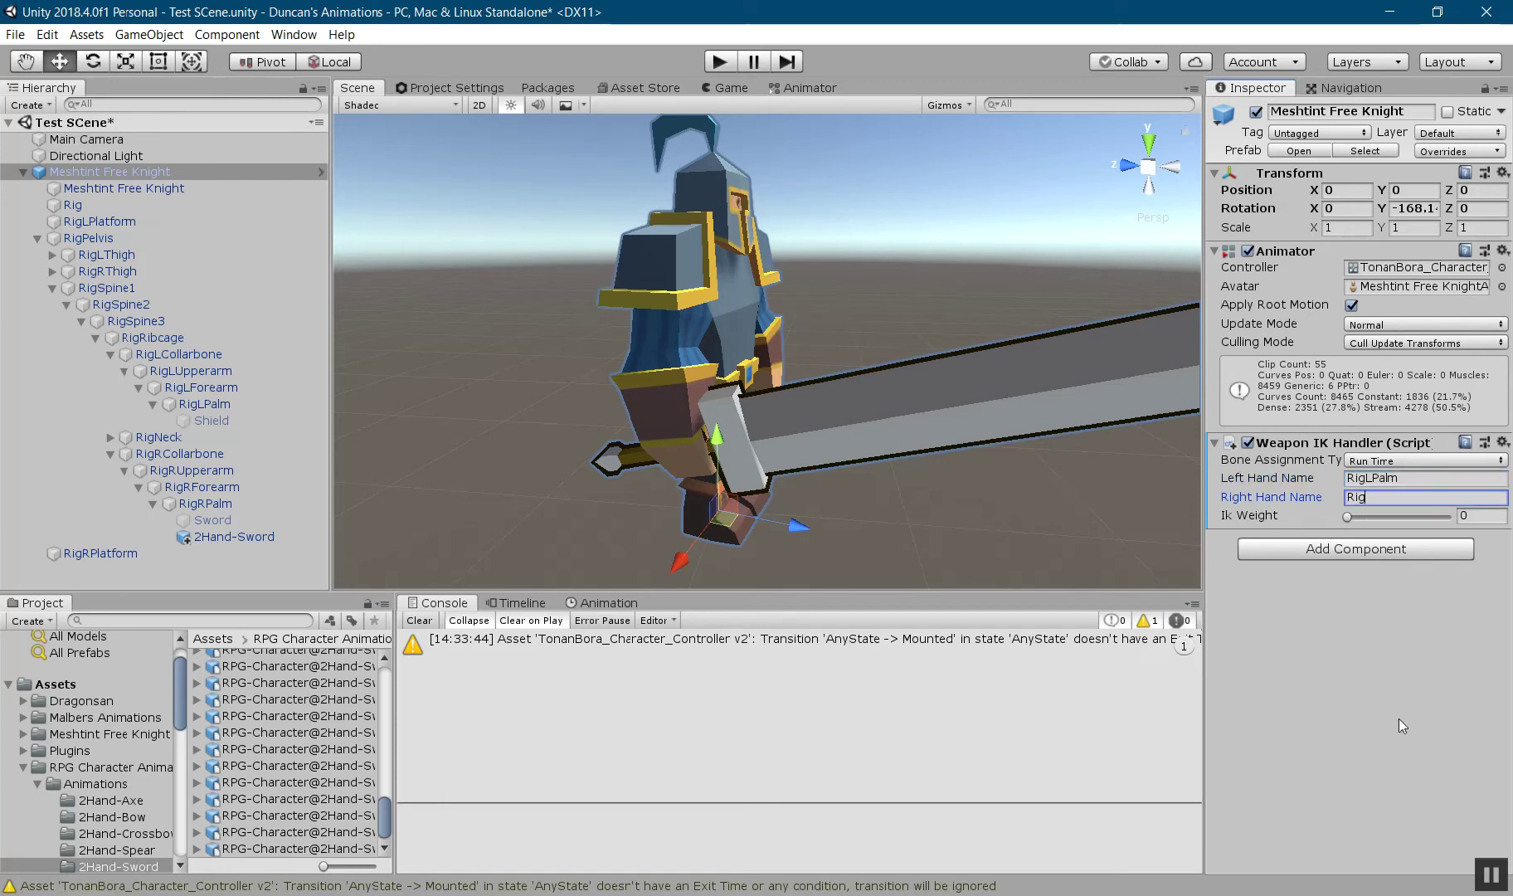
pyautogui.write('LPalm')
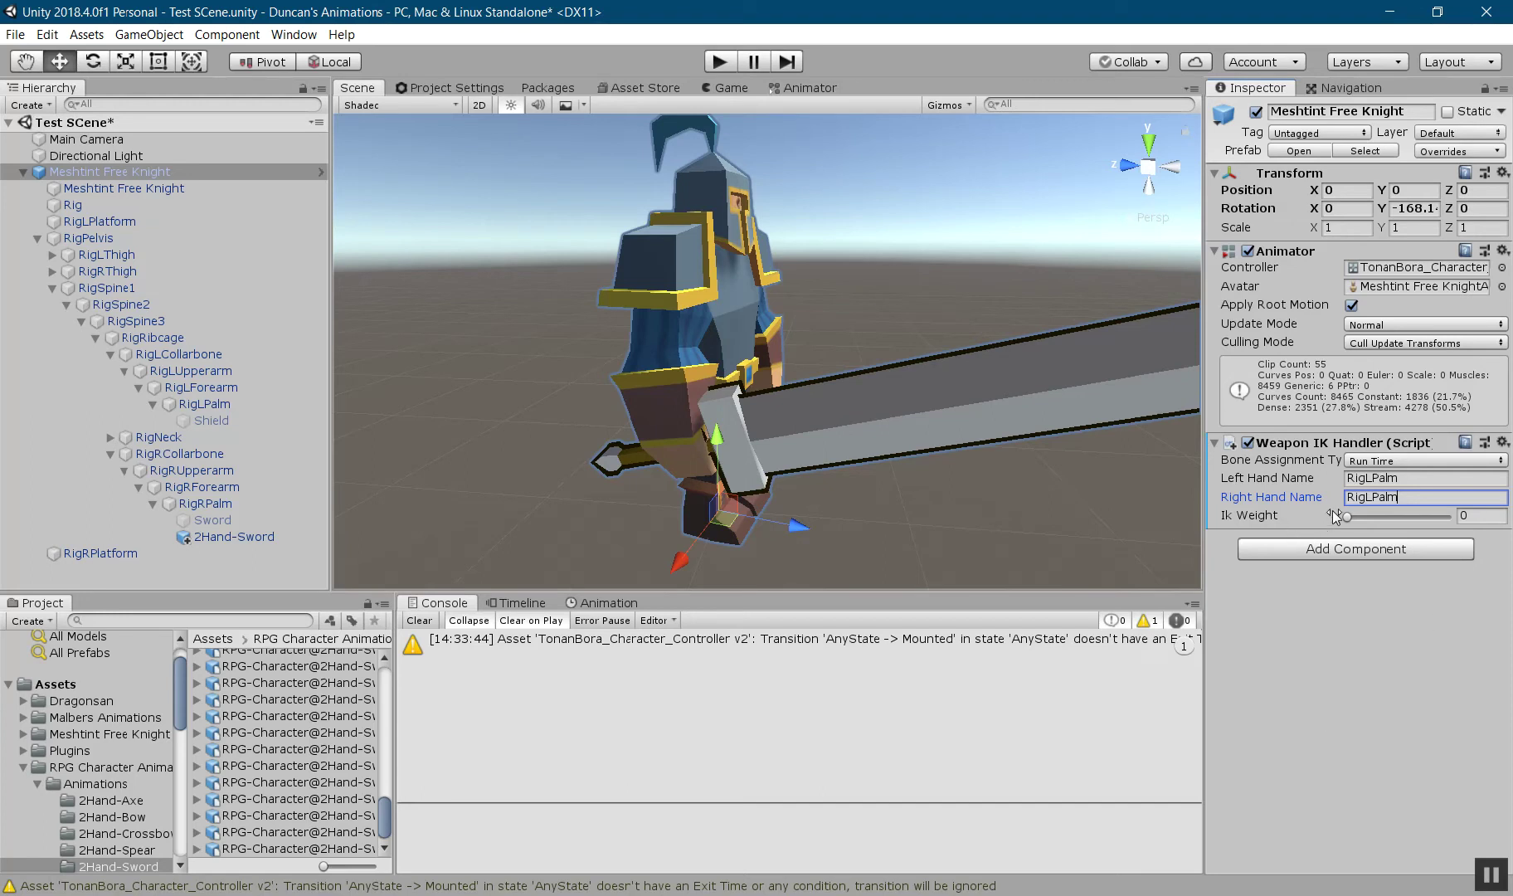
pyautogui.moveTo(1348, 516); pyautogui.dragTo(1377, 501)
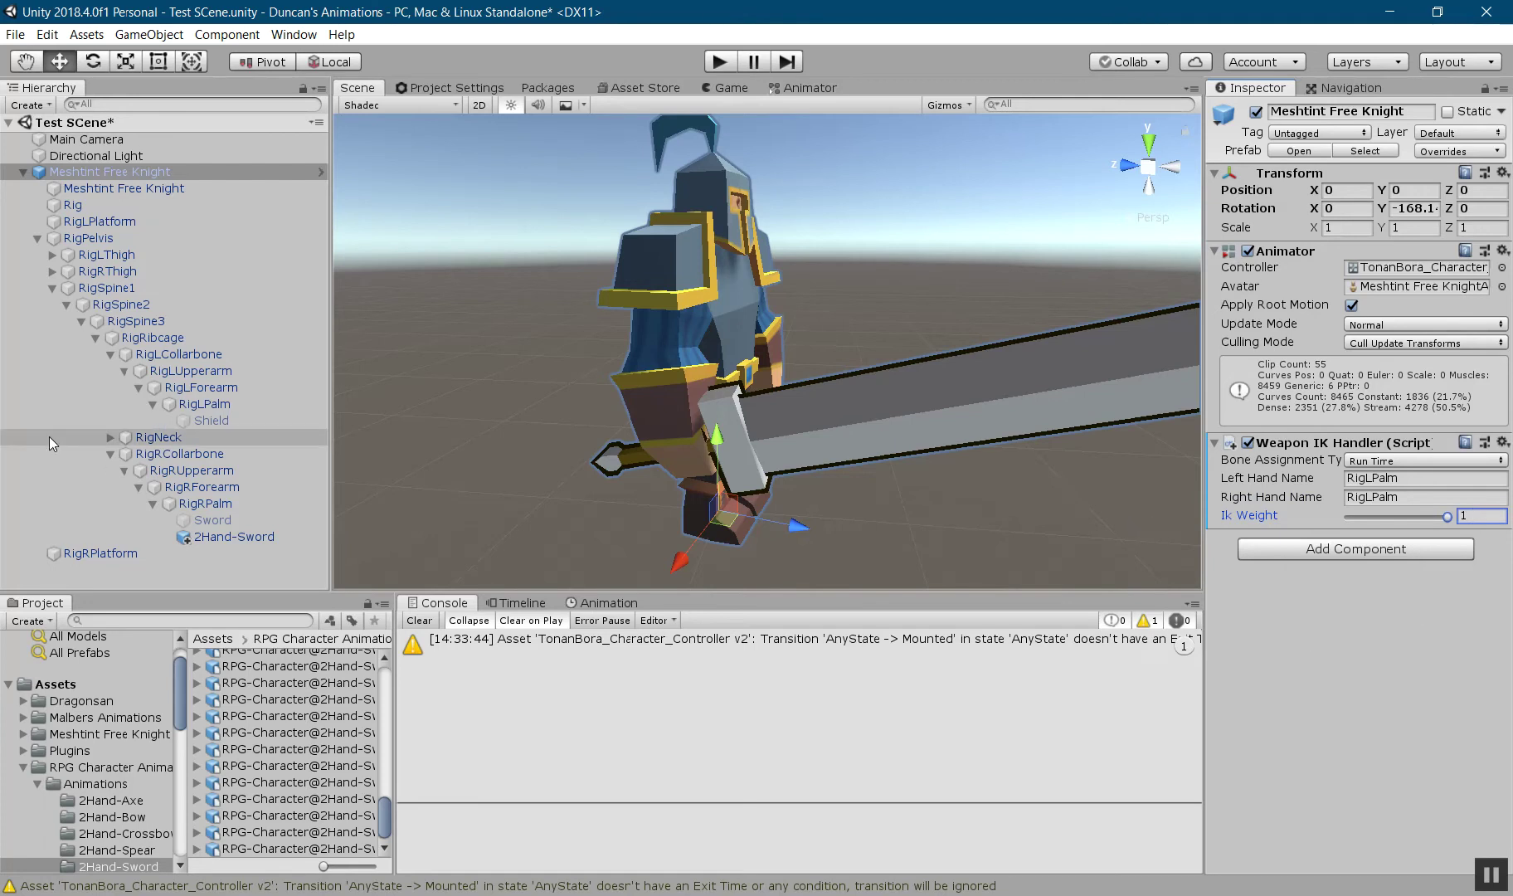
# Create an empty child object under 2Hand-Sword and name it Left Hand Target
pyautogui.click(217, 536)
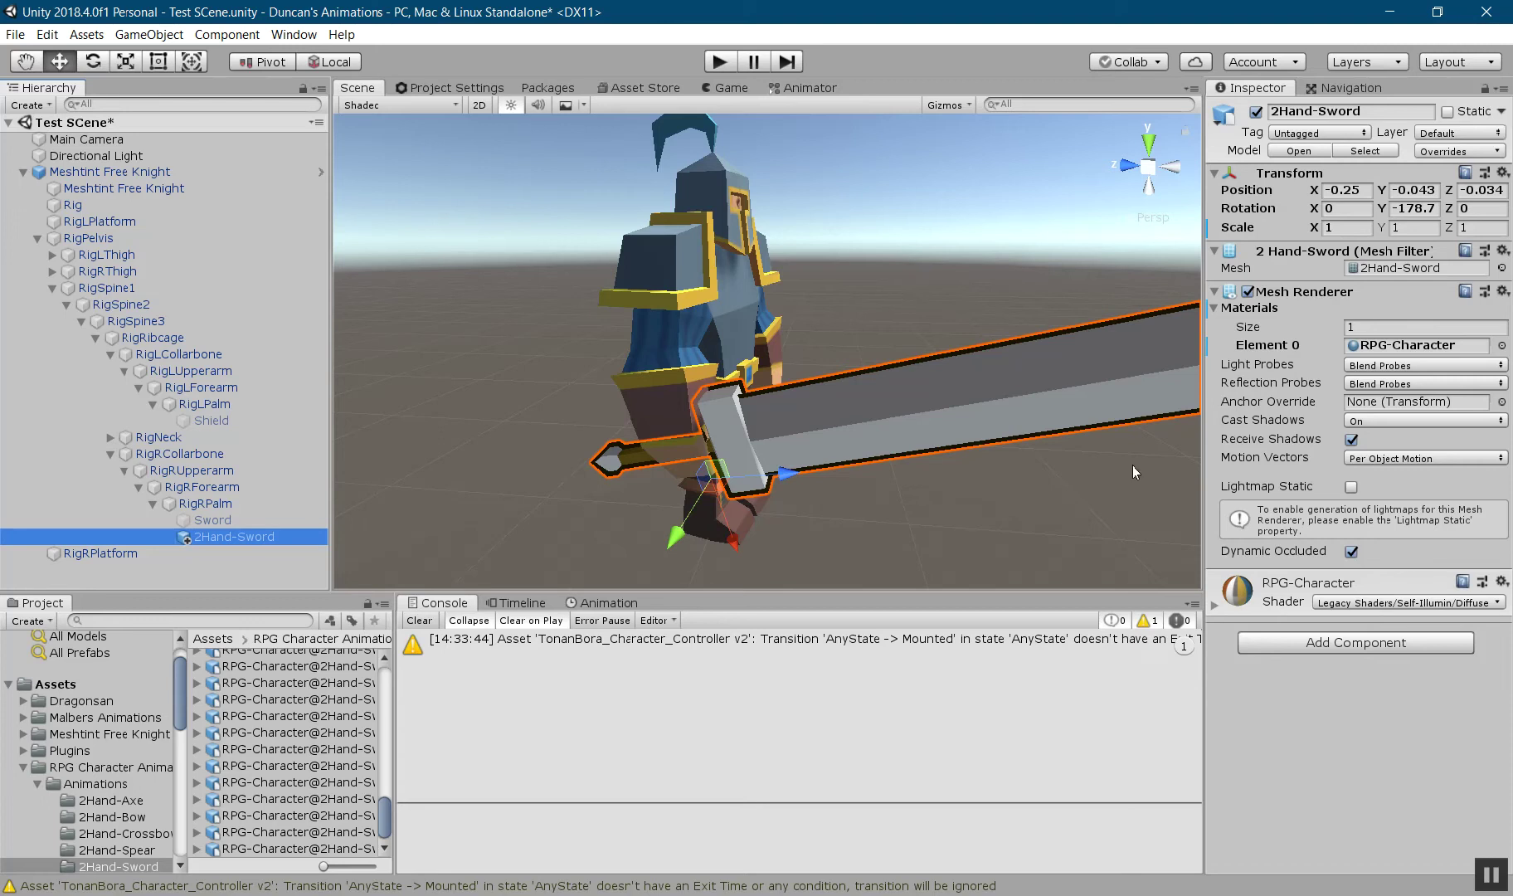
pyautogui.rightClick(207, 536)
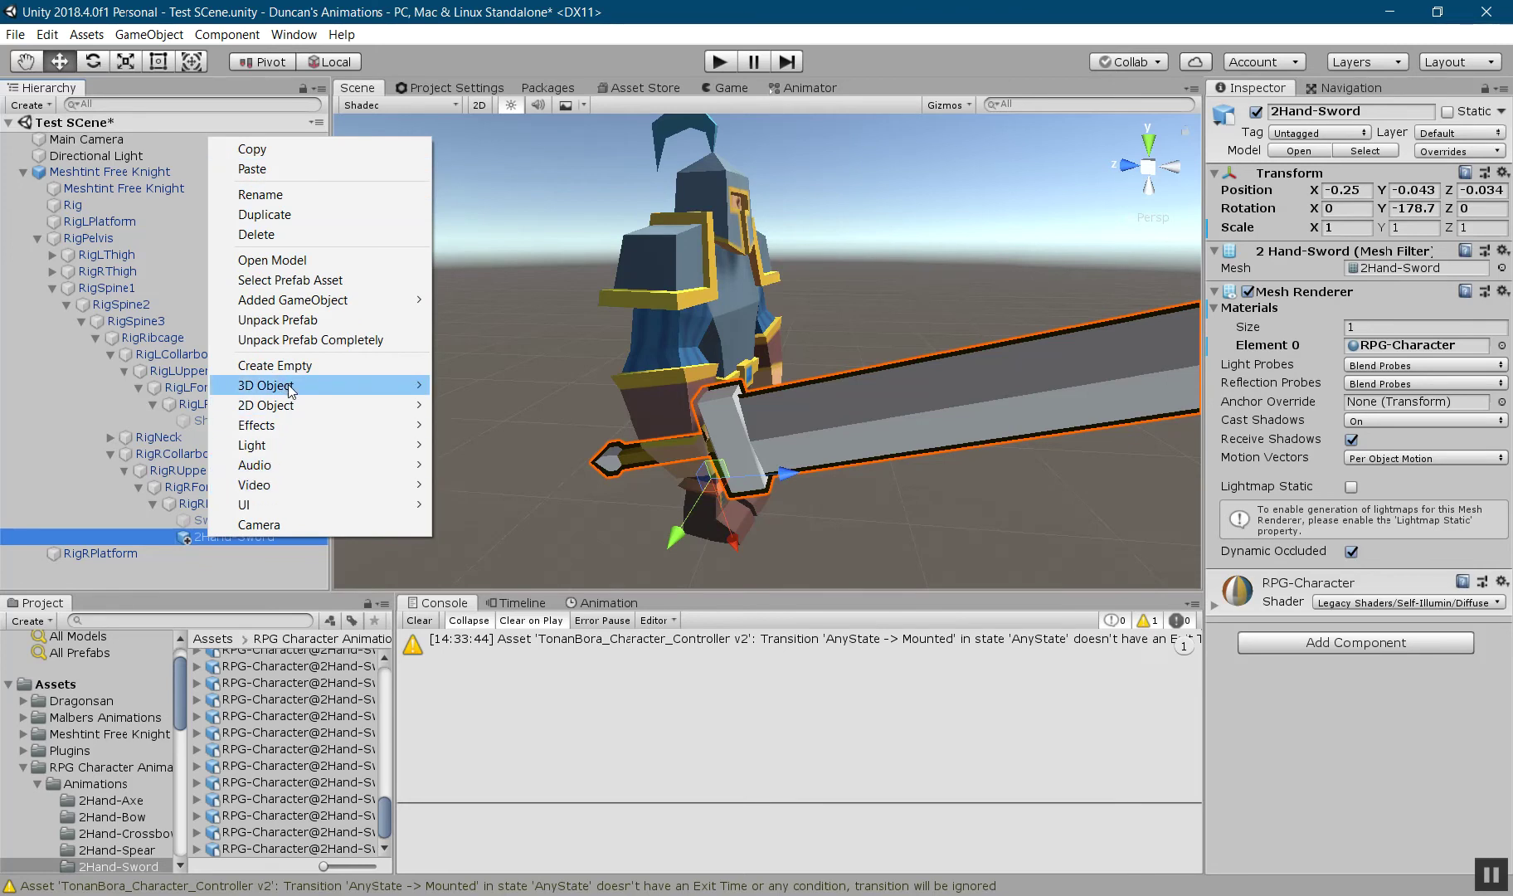
pyautogui.click(278, 365)
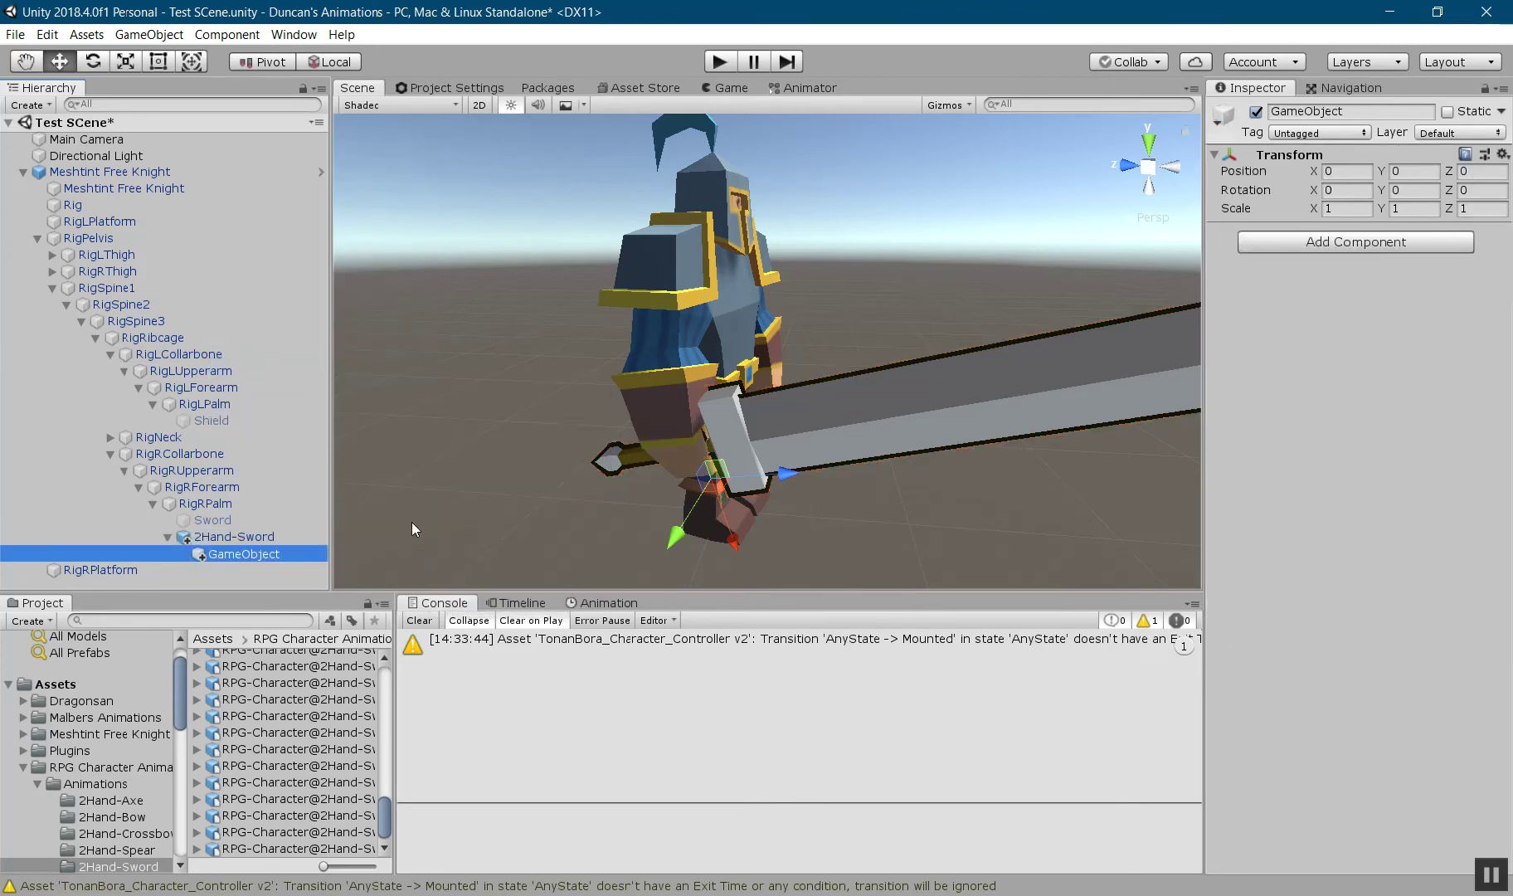
pyautogui.click(1327, 112)
pyautogui.write('Le')
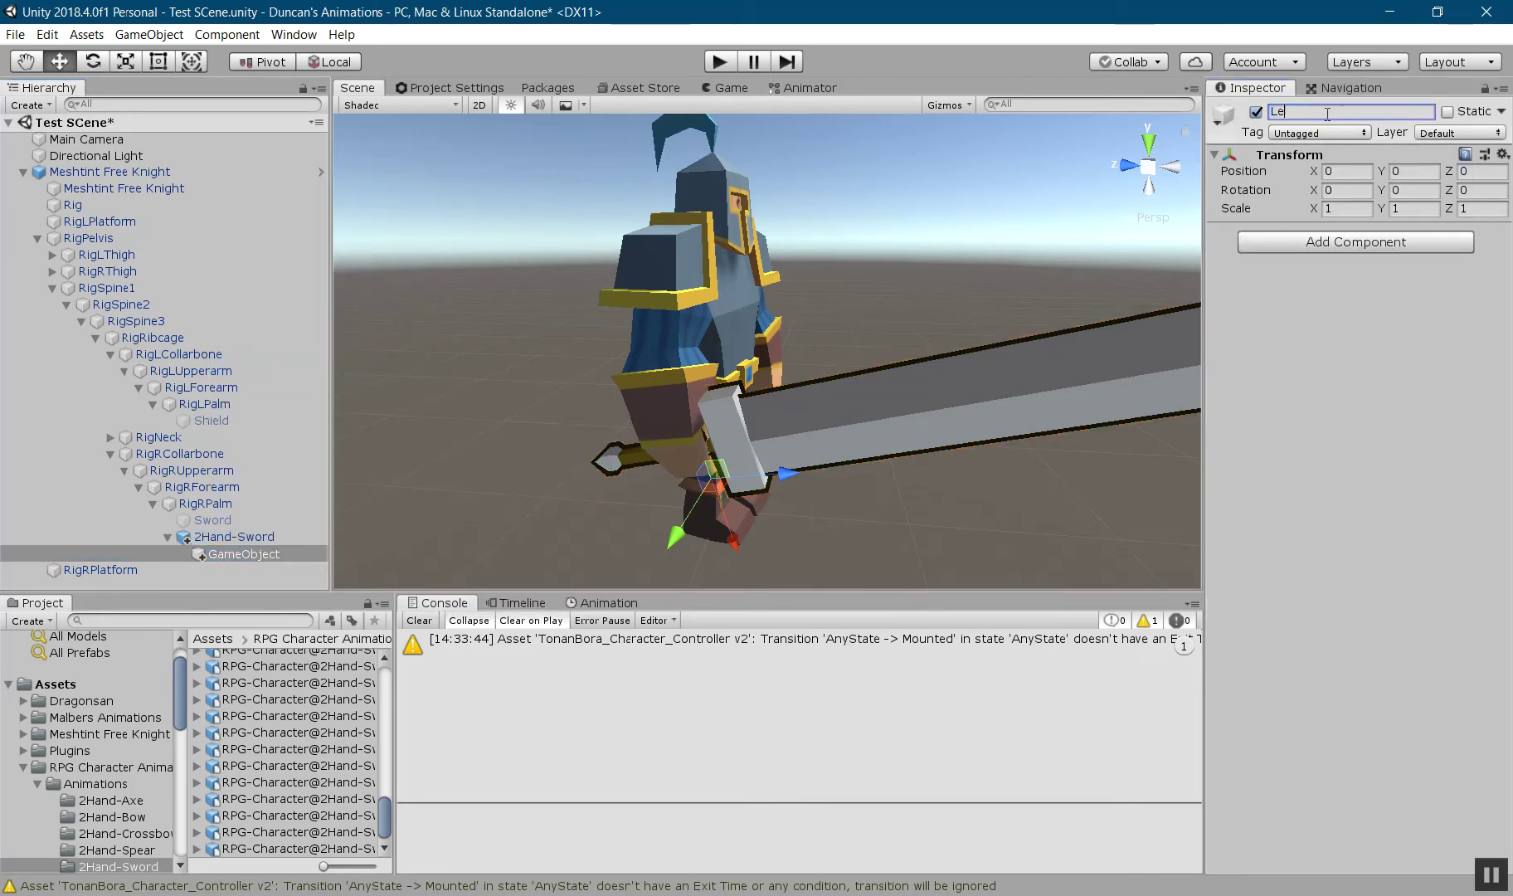
pyautogui.write('ft Hand Target')
pyautogui.press('Return')
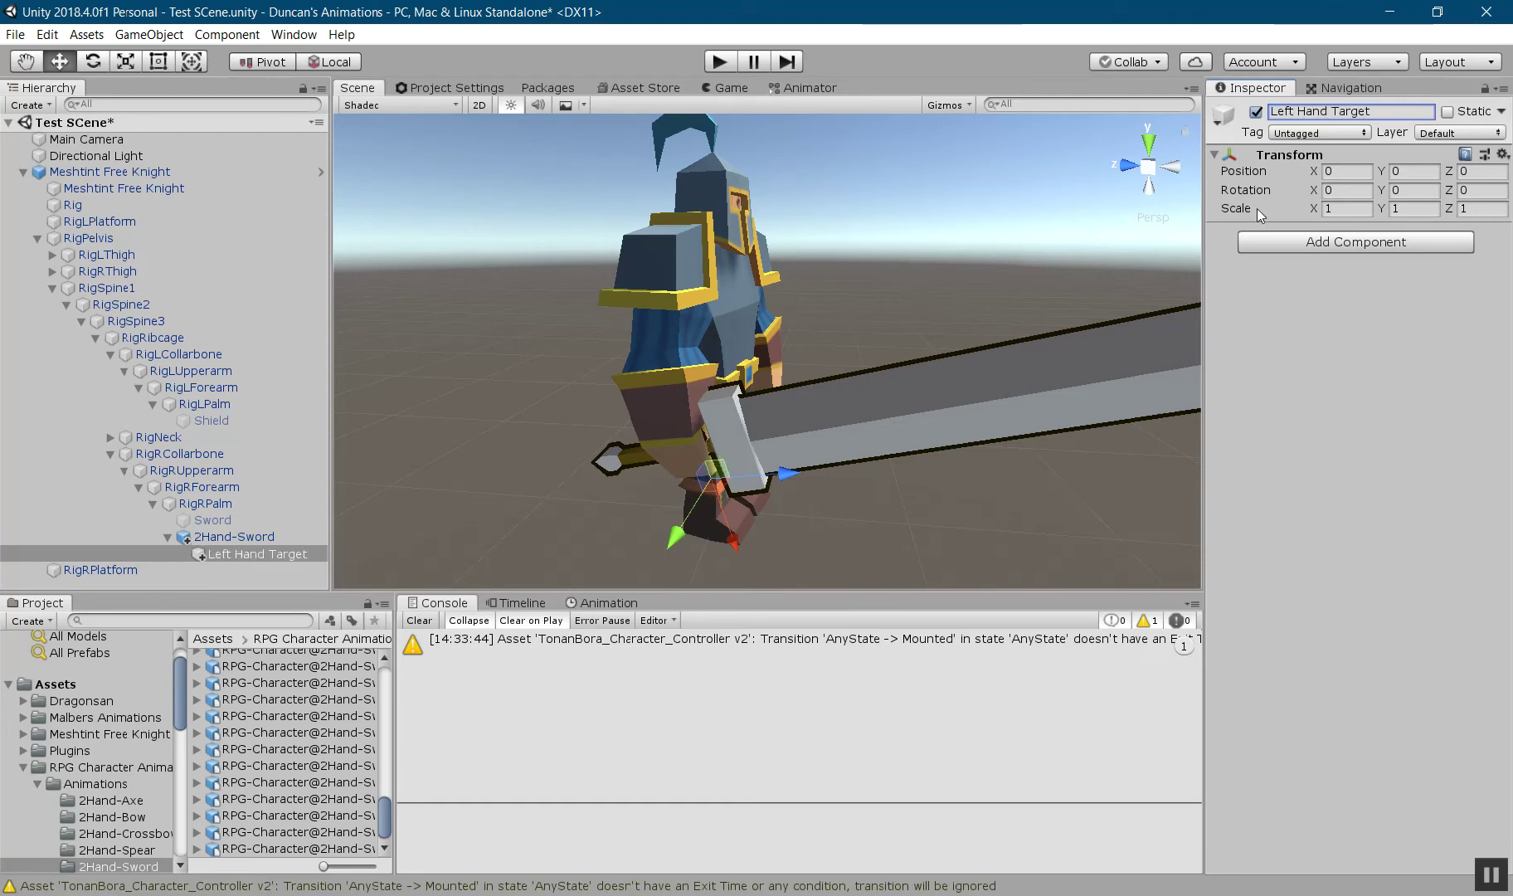
# Add the IK Target component to Left Hand Target and set its target type to Left Hand
pyautogui.click(1334, 249)
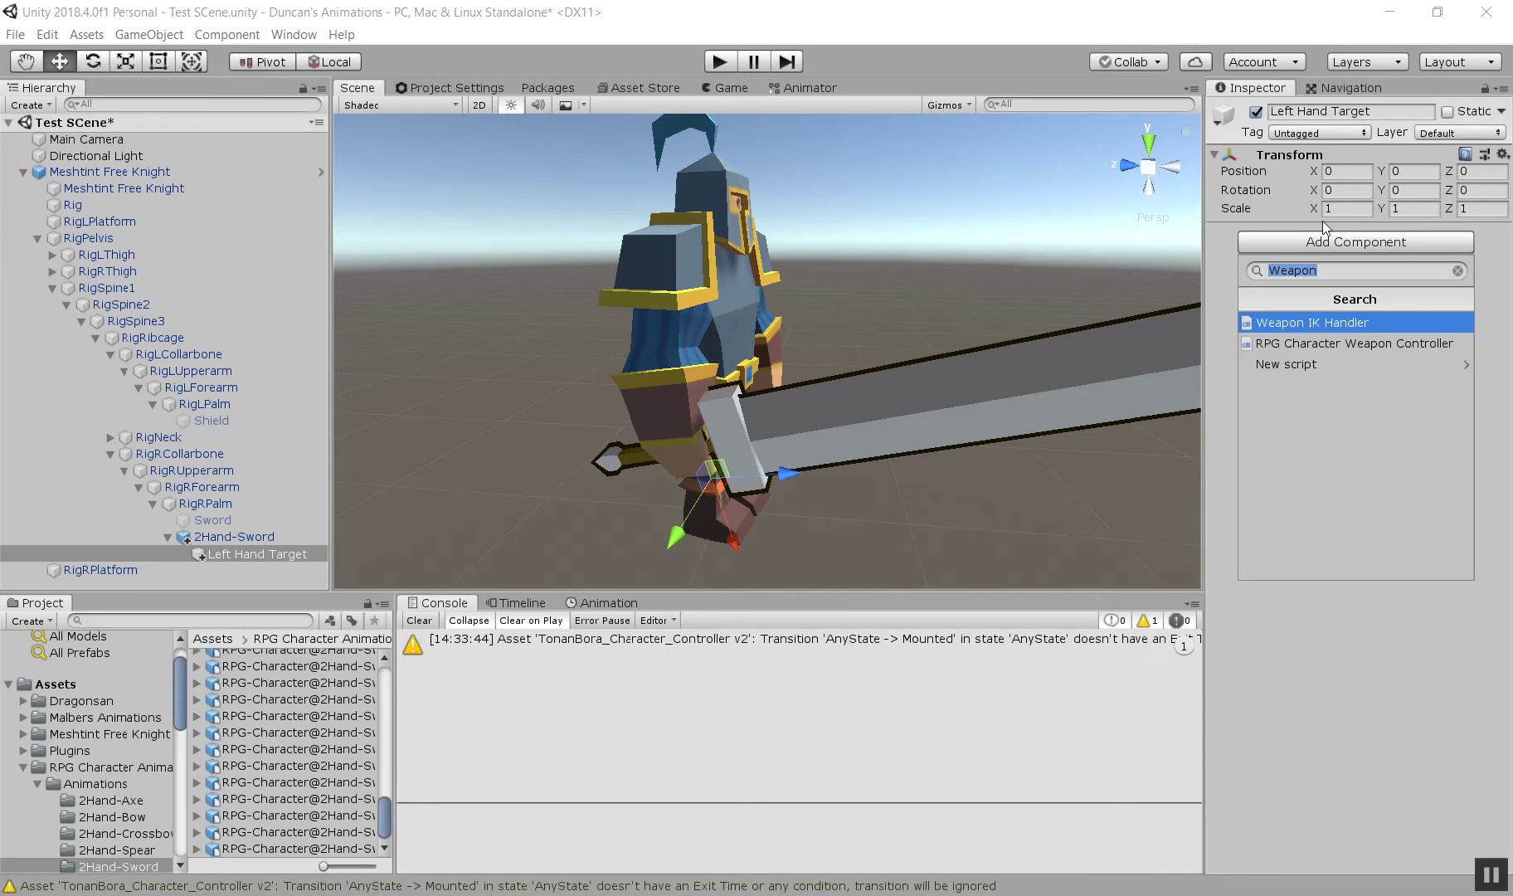
pyautogui.write('IK')
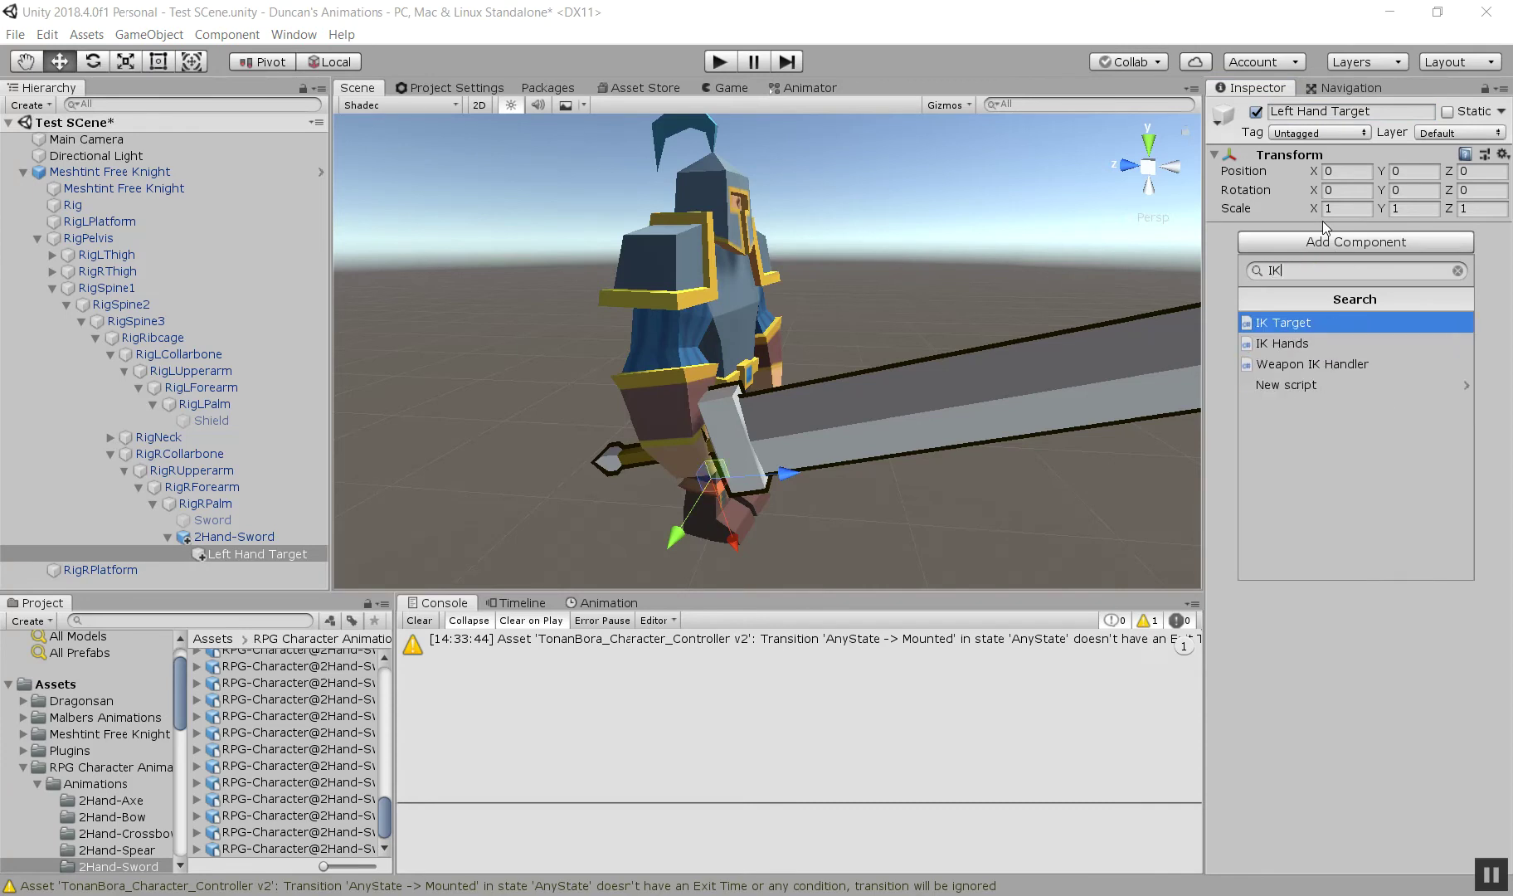
pyautogui.click(1301, 326)
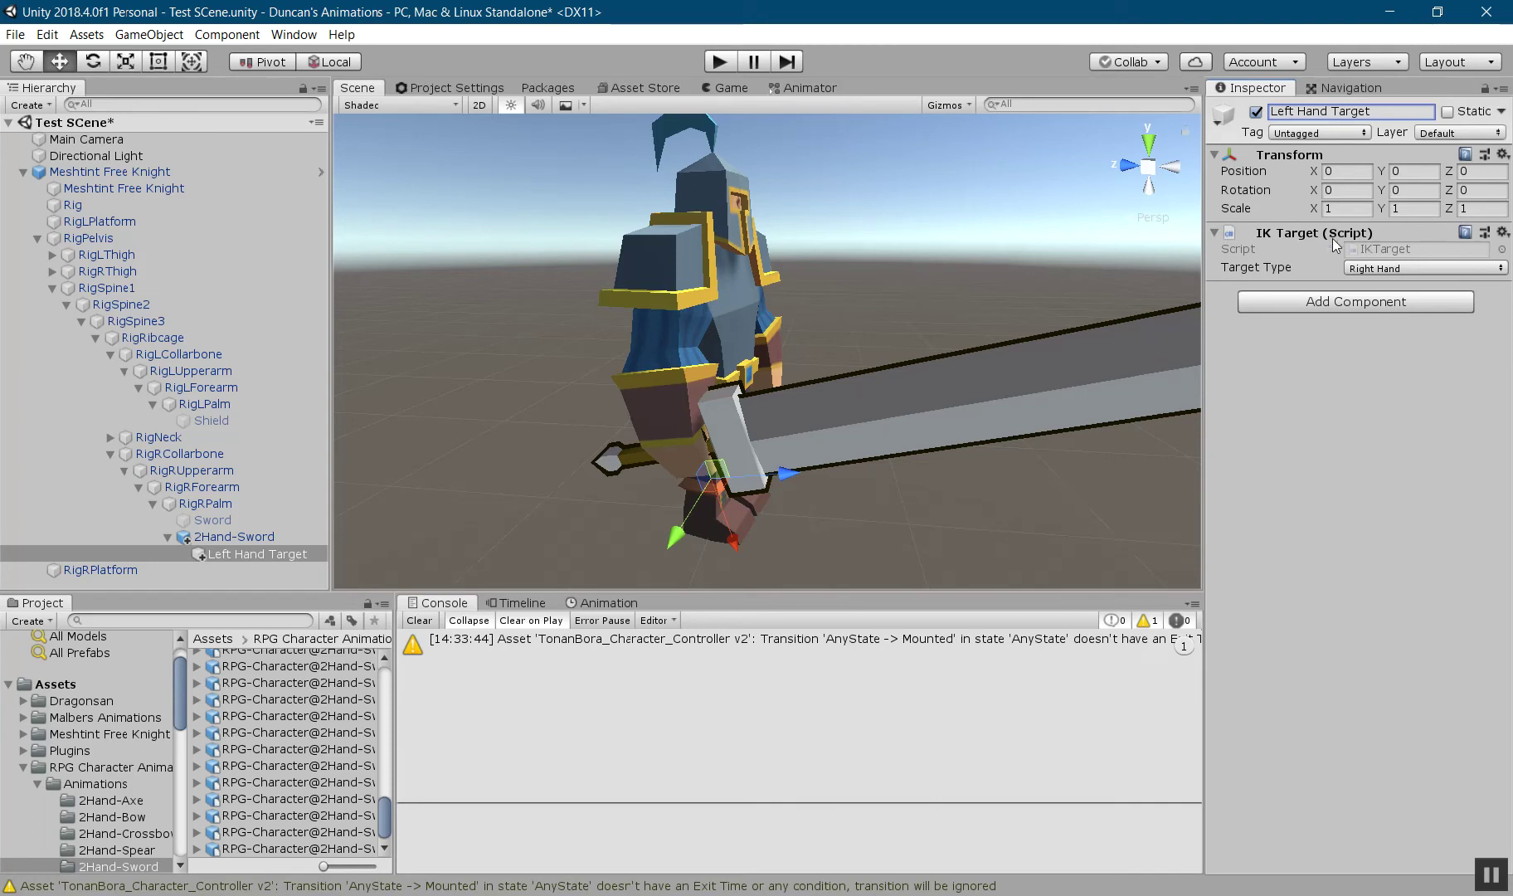
pyautogui.click(1374, 268)
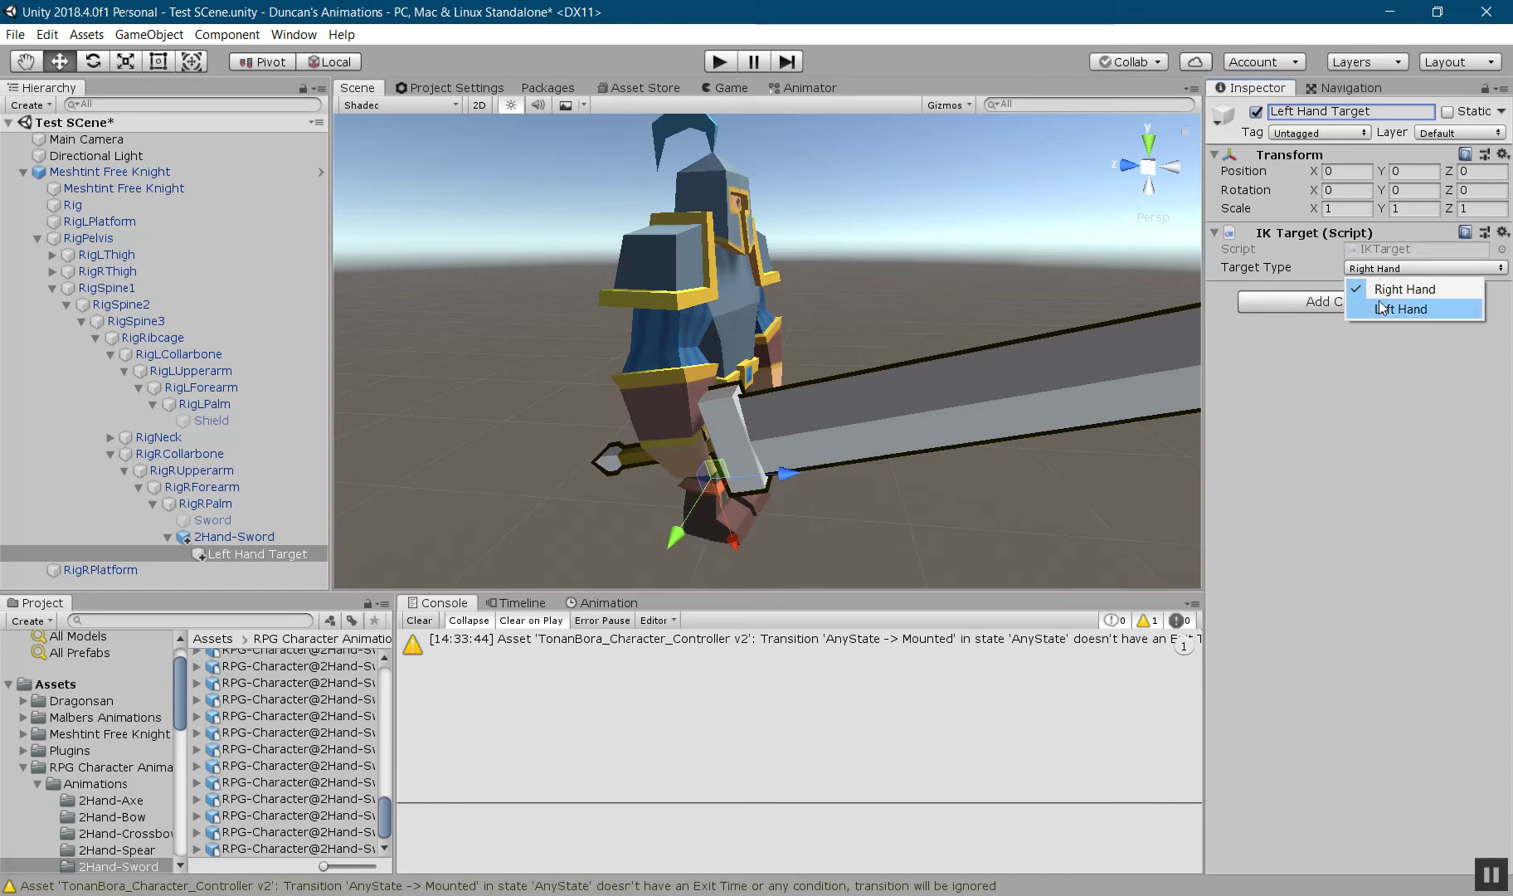
pyautogui.click(1380, 309)
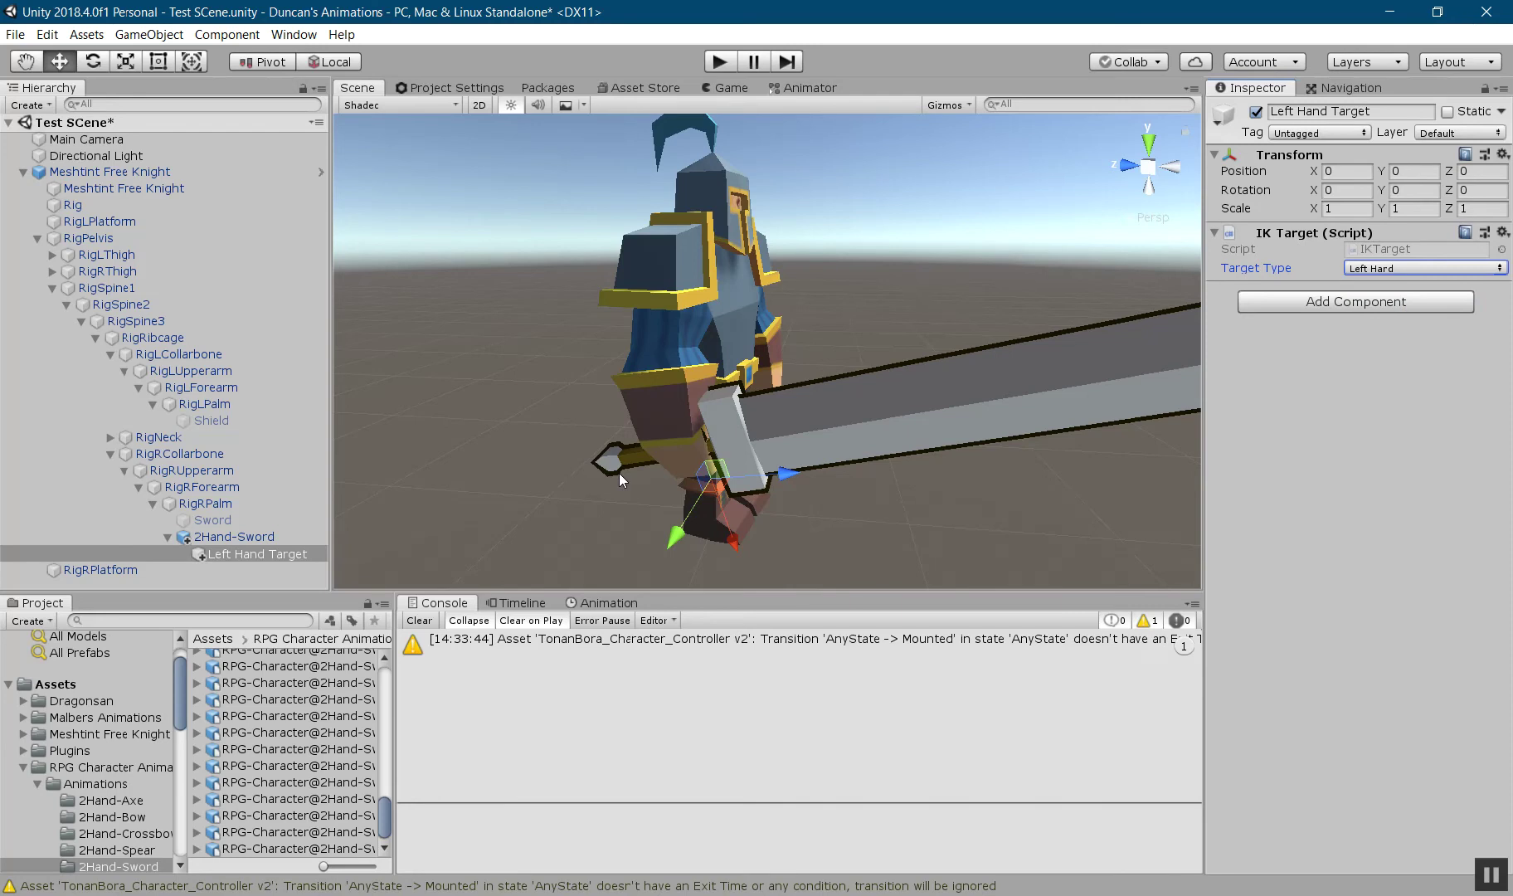
# Move Left Hand Target onto the sword's handle, at about X -0.164, Y 0.08, Z -0.272
pyautogui.scroll(5, 832, 422)
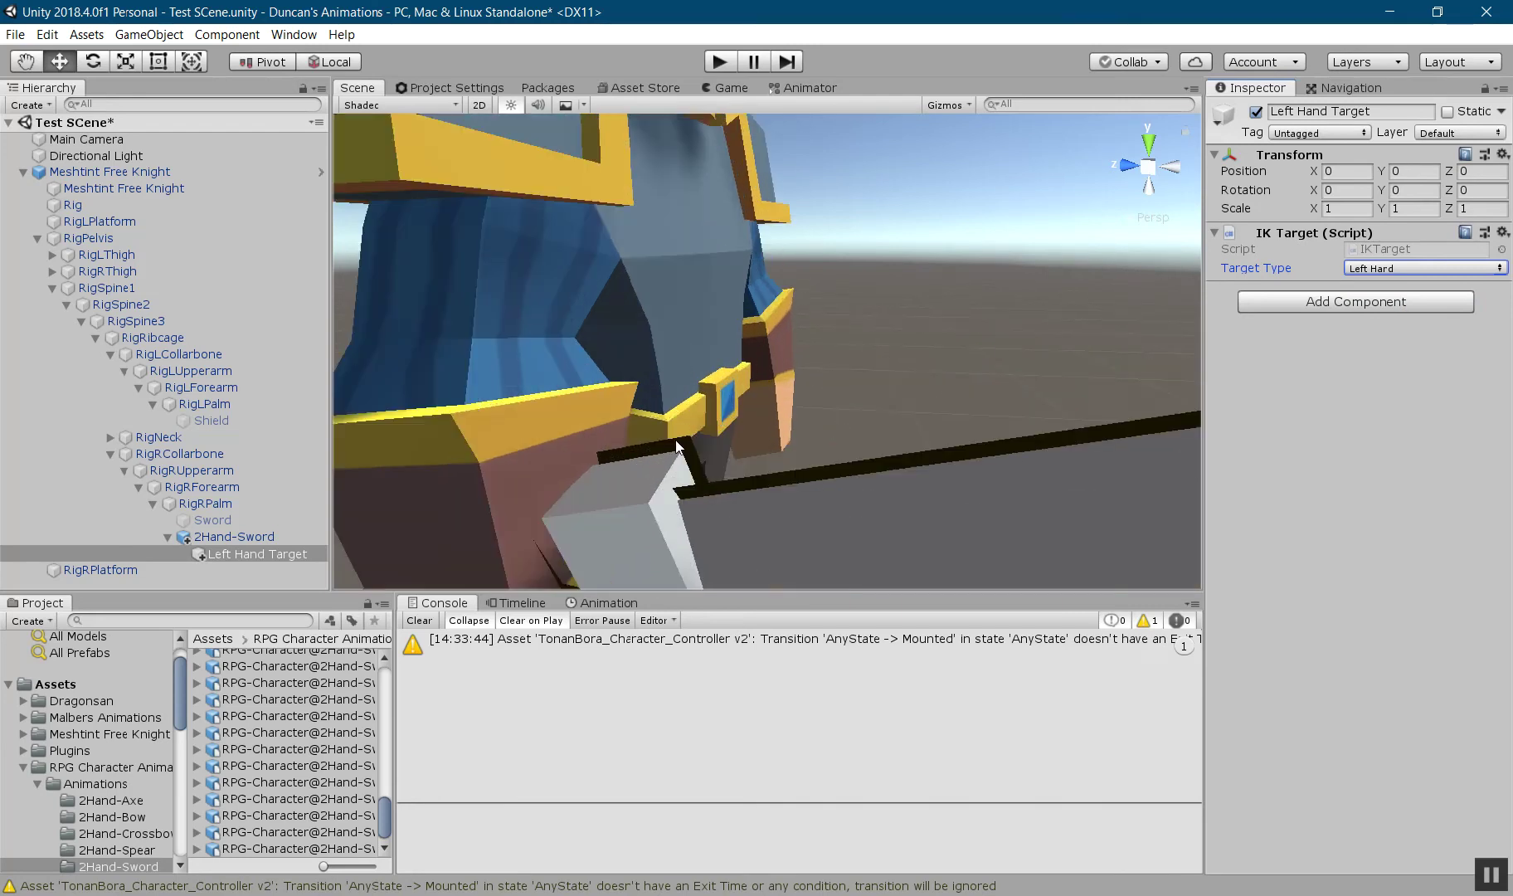
pyautogui.moveTo(676, 445); pyautogui.dragTo(811, 283, button='right')
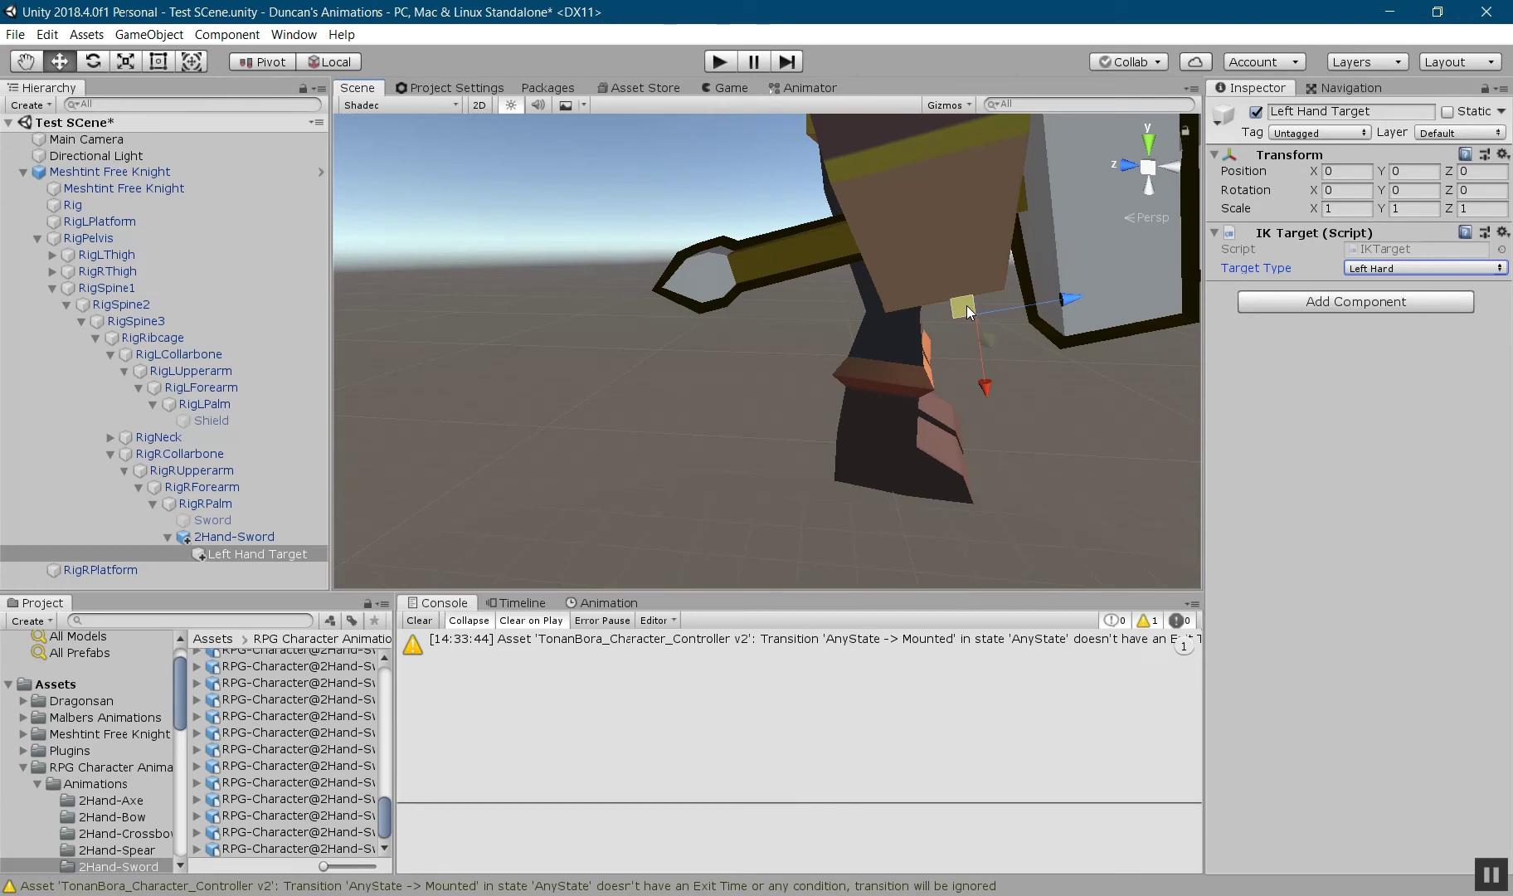
pyautogui.moveTo(967, 305); pyautogui.dragTo(800, 241)
pyautogui.scroll(-3, 879, 294)
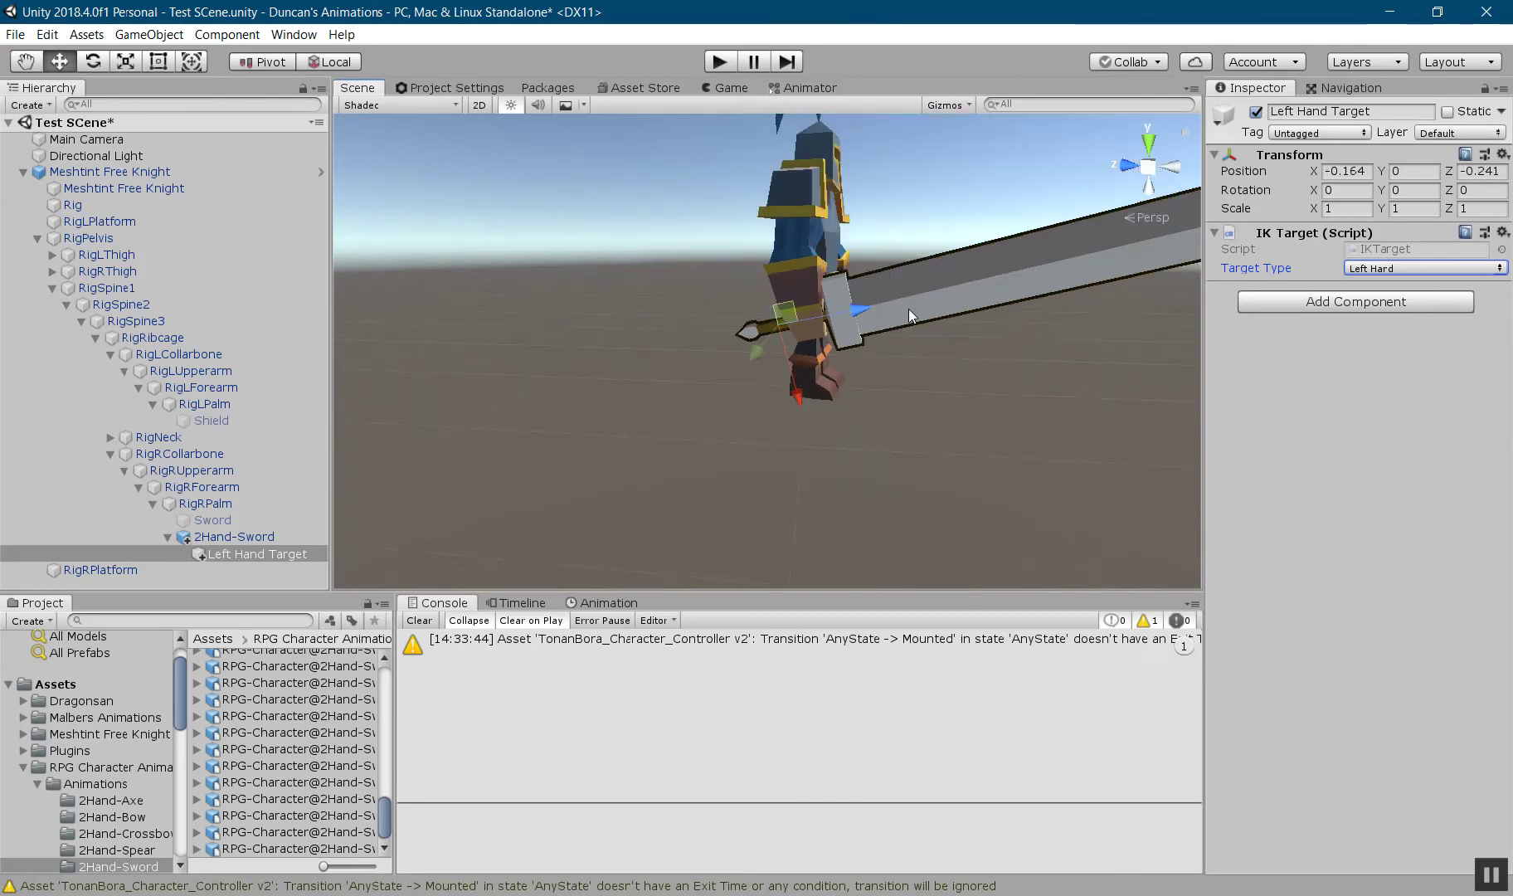
pyautogui.moveTo(908, 309); pyautogui.dragTo(729, 390, button='middle')
pyautogui.moveTo(856, 377); pyautogui.dragTo(852, 380)
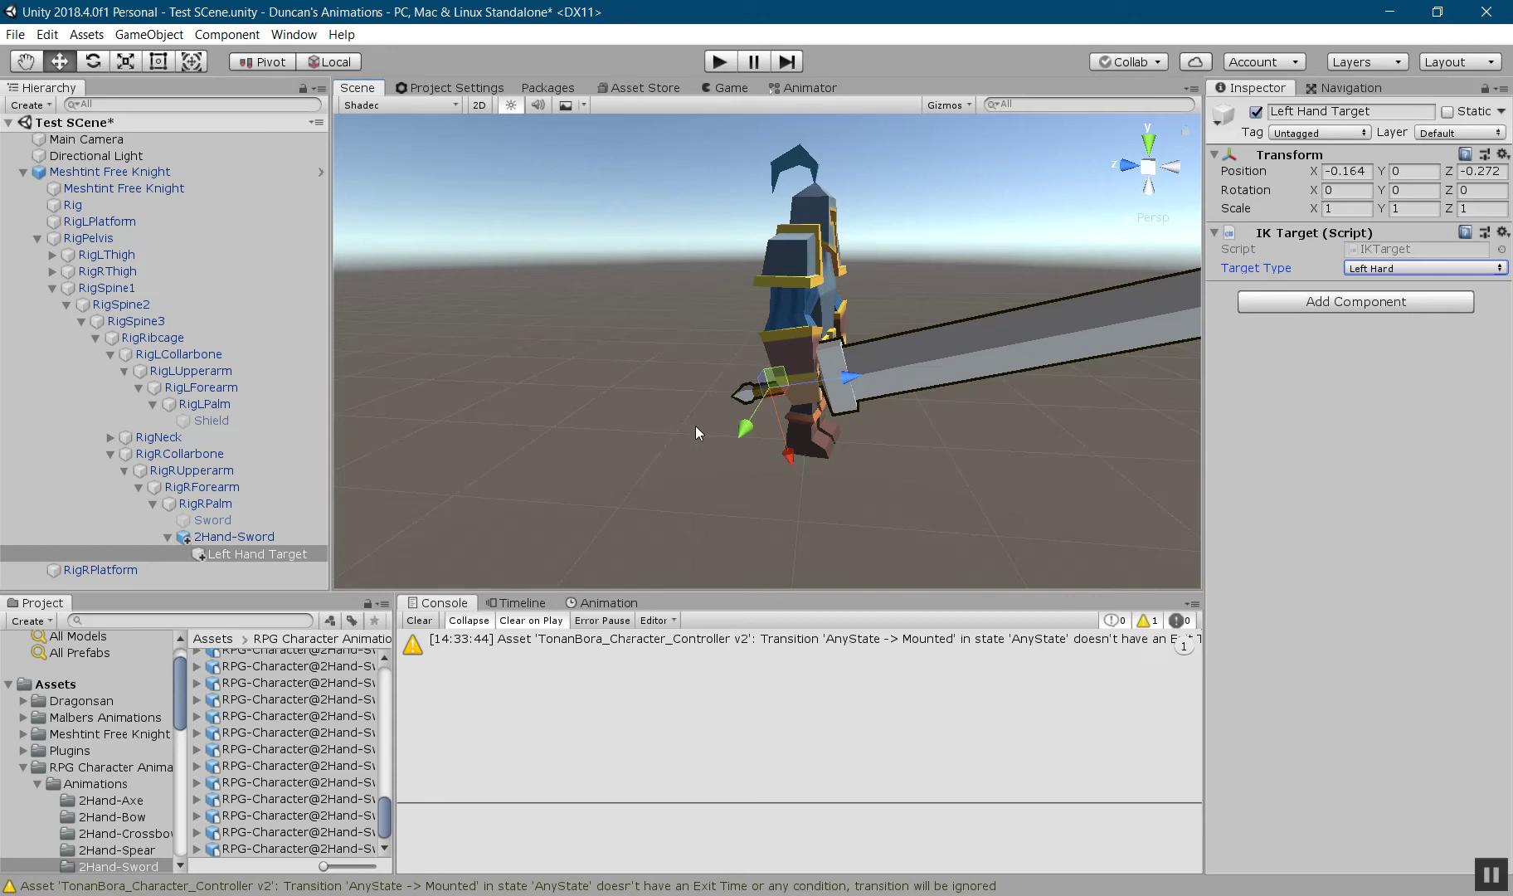
pyautogui.moveTo(744, 427); pyautogui.dragTo(729, 436)
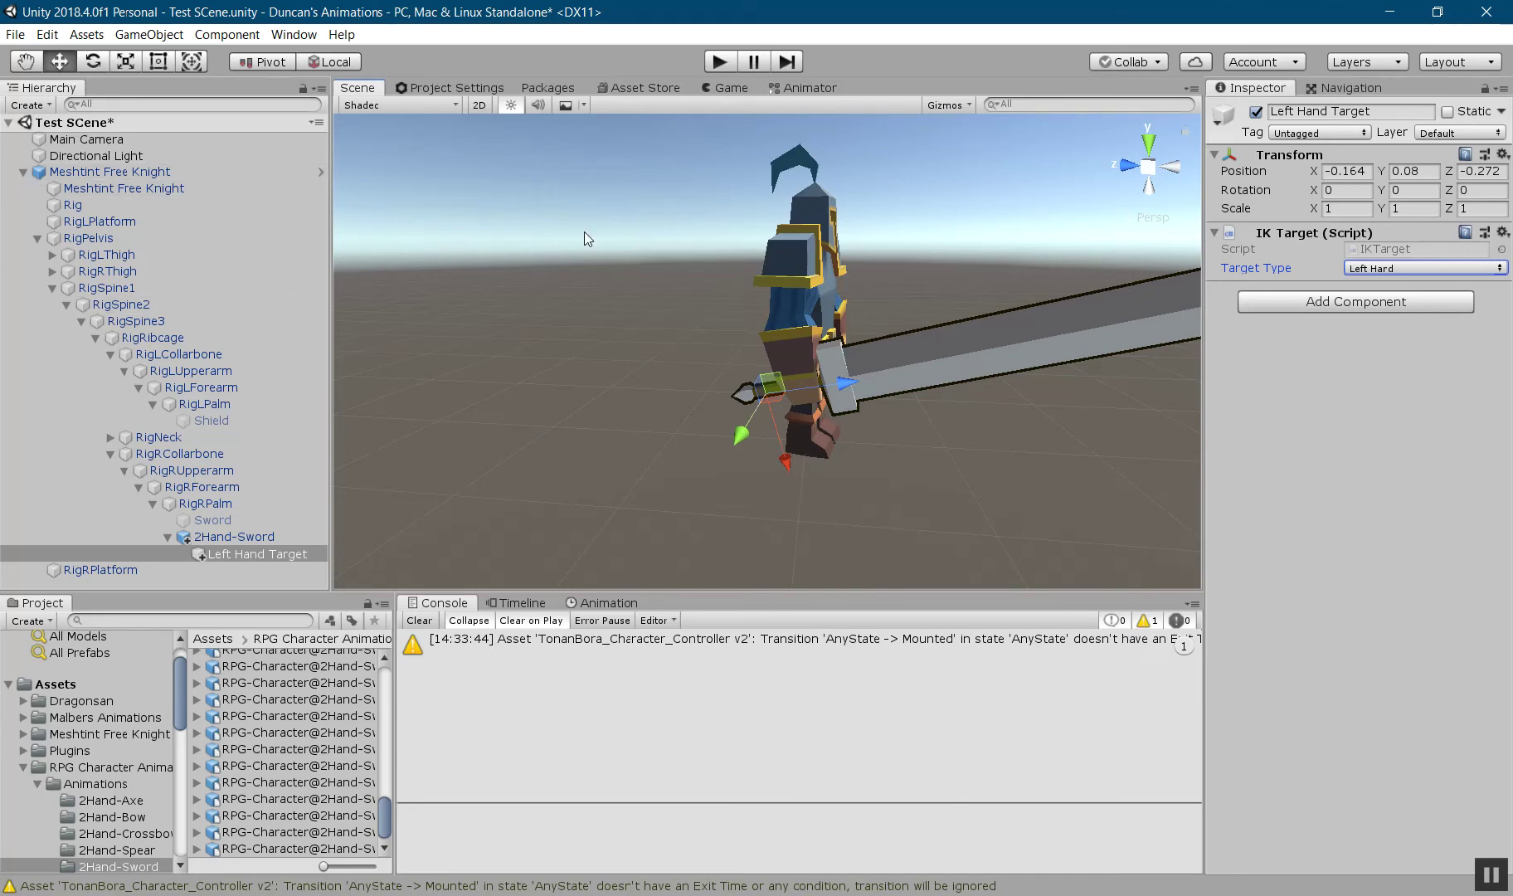
# Add the ToggleWeaponIK behaviour to the Two-Handed Sword Draw (Back) state in the animator controller
pyautogui.click(828, 91)
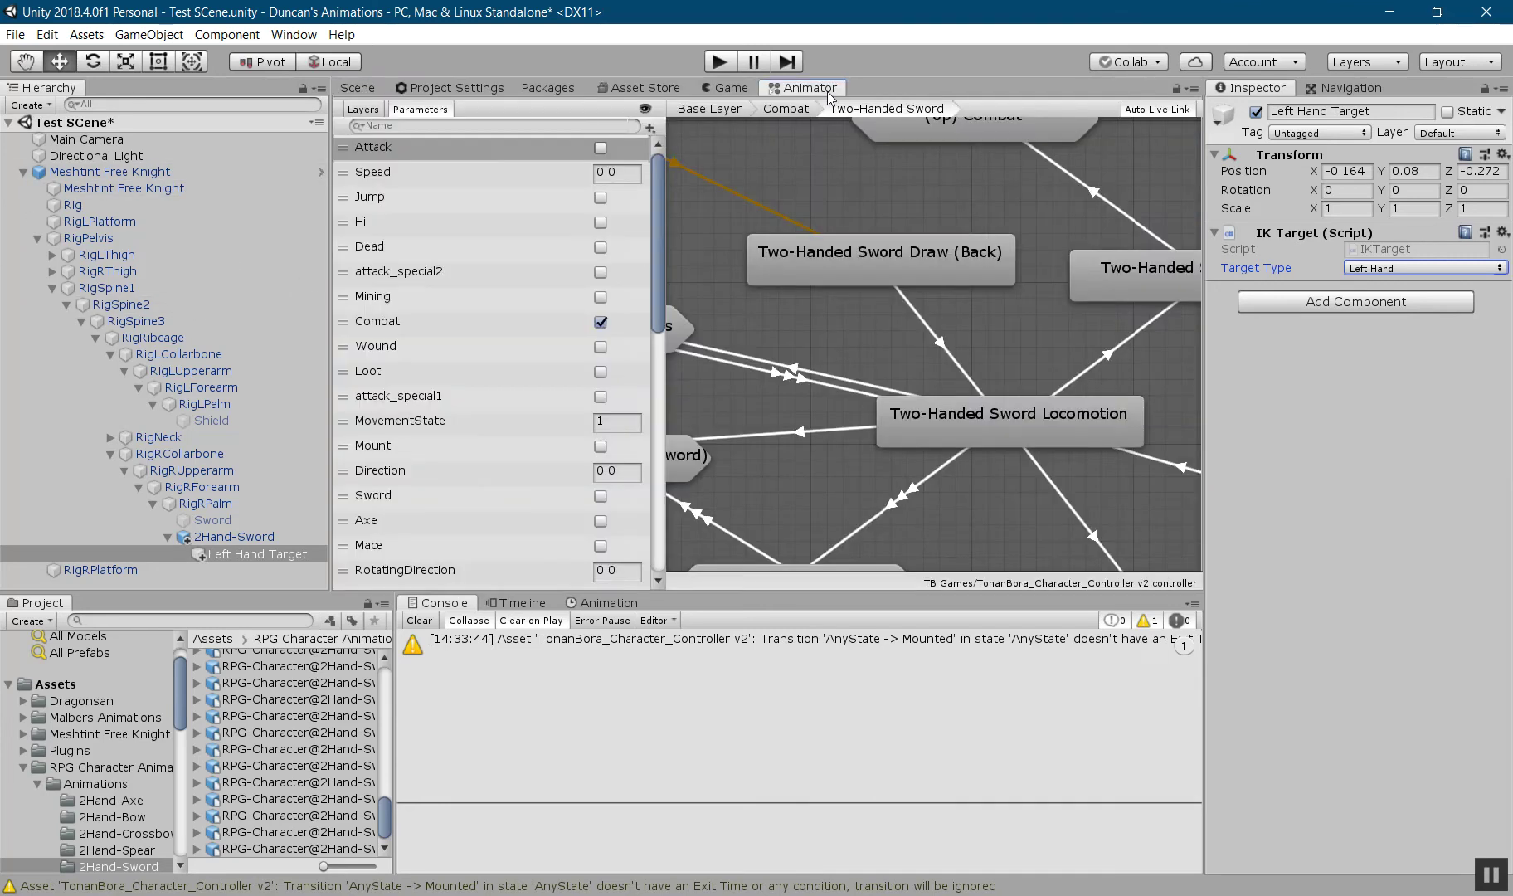
pyautogui.scroll(-2, 906, 406)
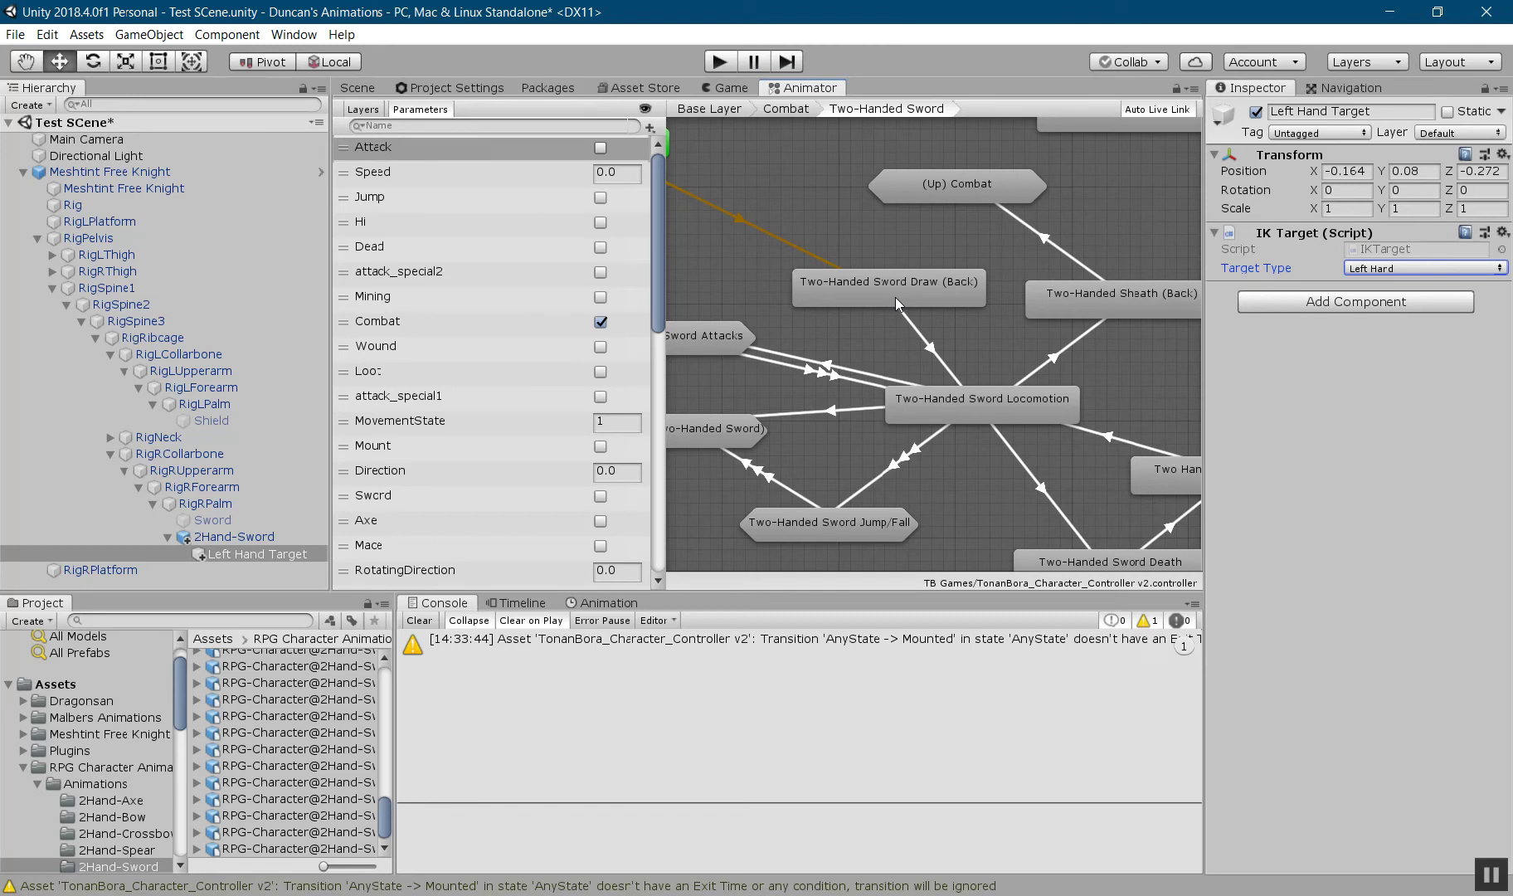
pyautogui.click(852, 291)
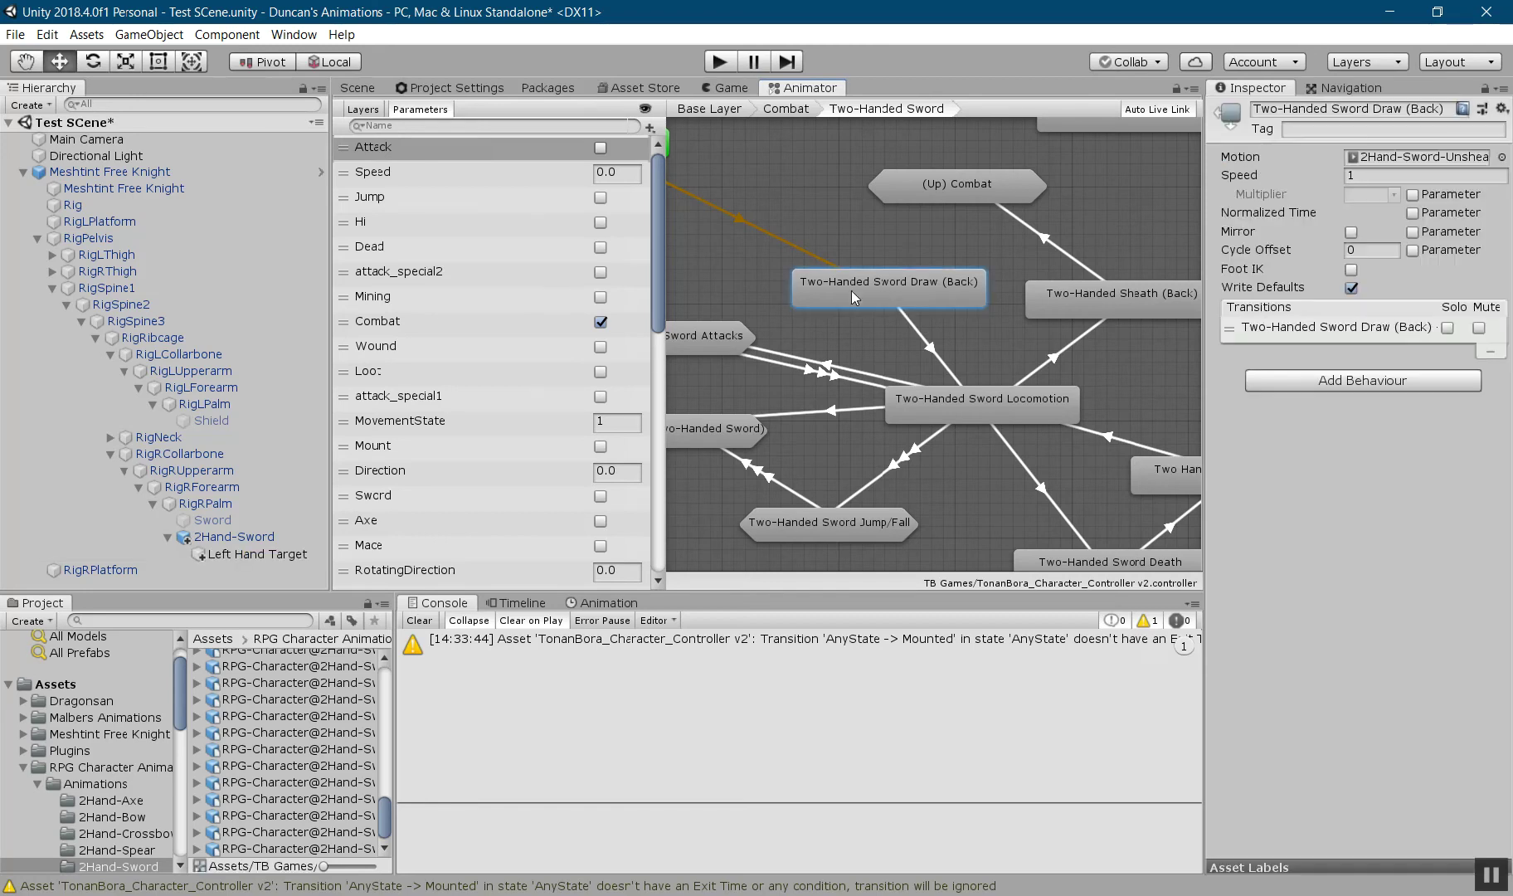
pyautogui.click(1352, 379)
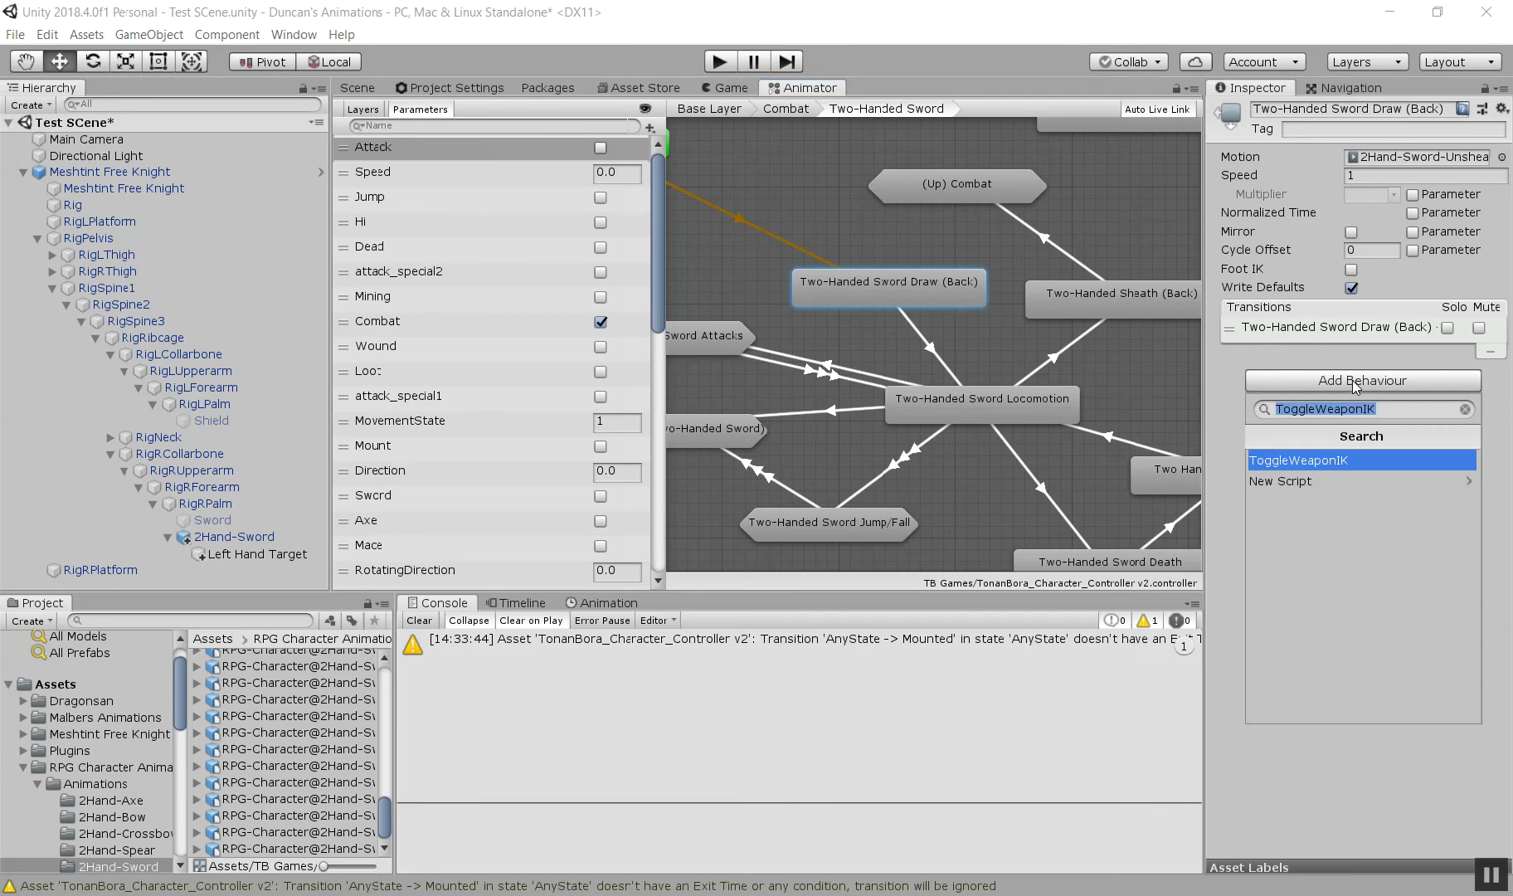
pyautogui.click(1318, 468)
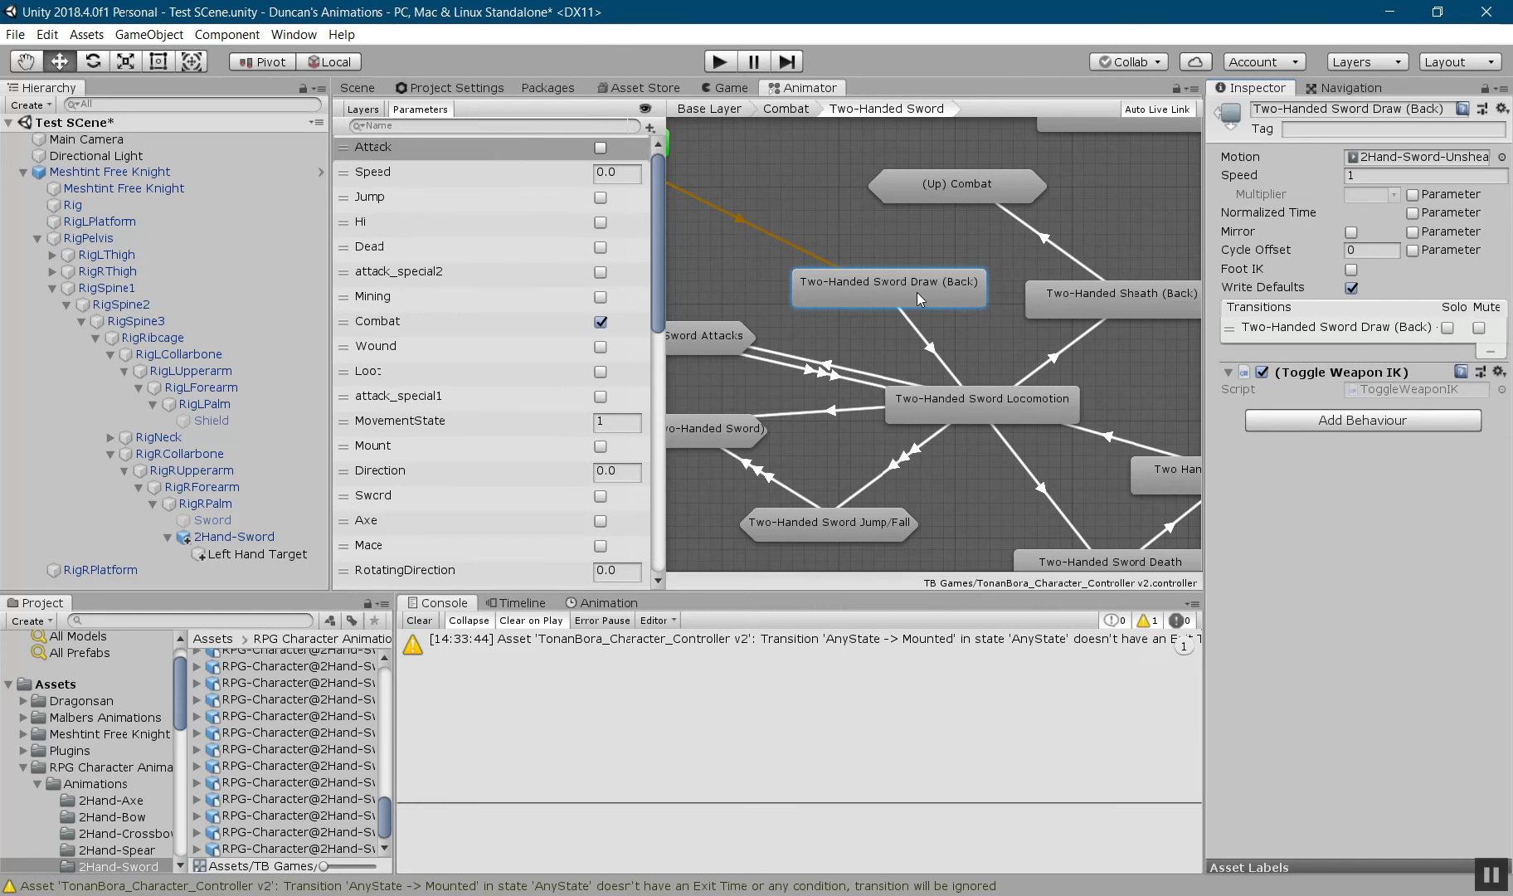
# Check the IK setting of the animator controller's Base Layer
pyautogui.moveTo(1054, 417); pyautogui.dragTo(912, 425, button='middle')
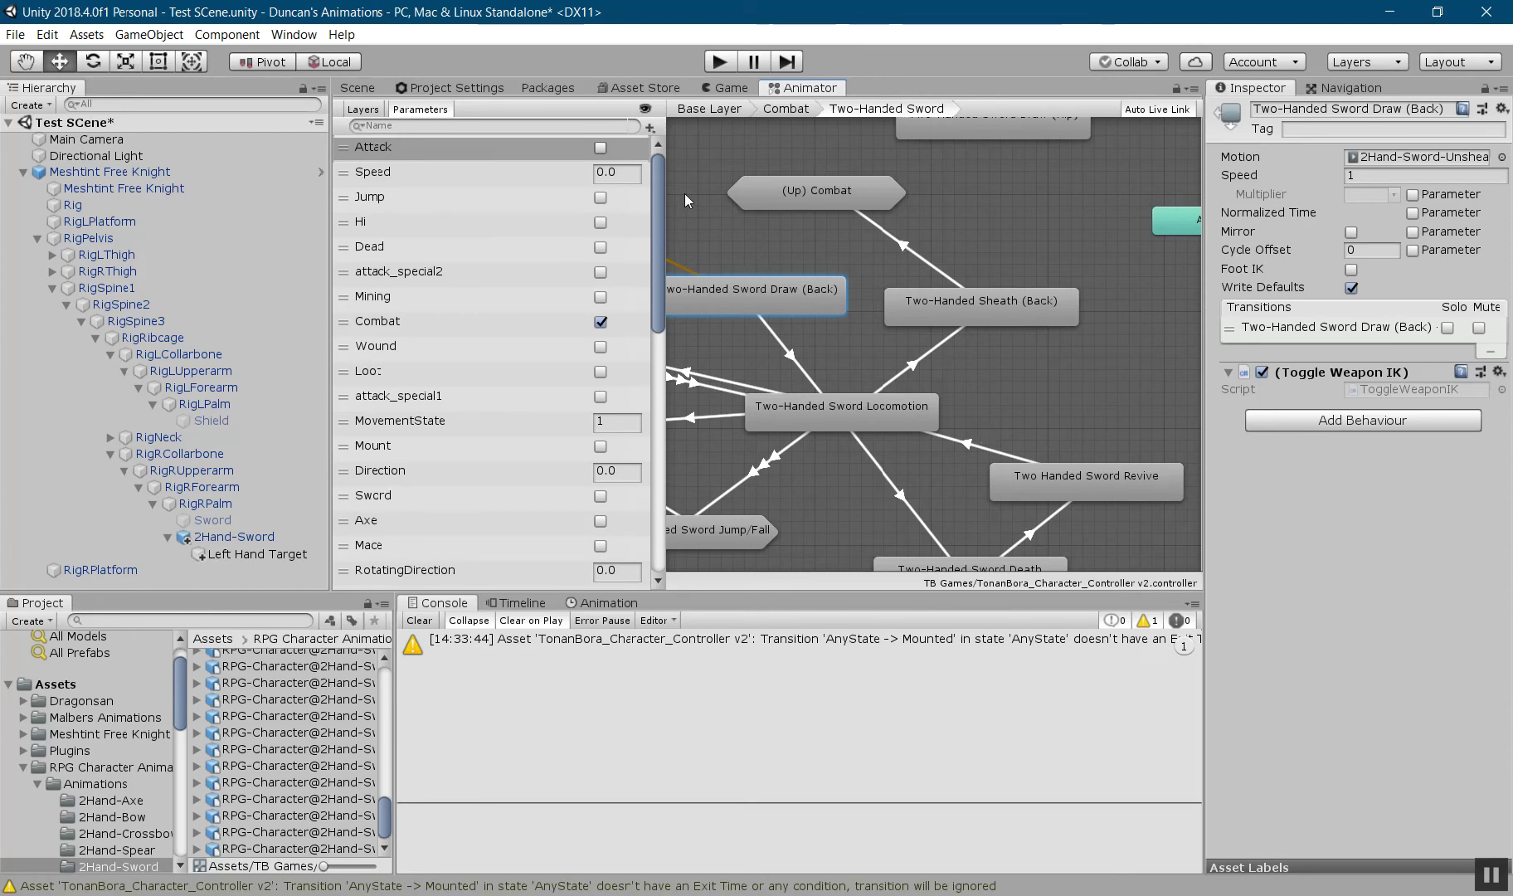
pyautogui.click(353, 112)
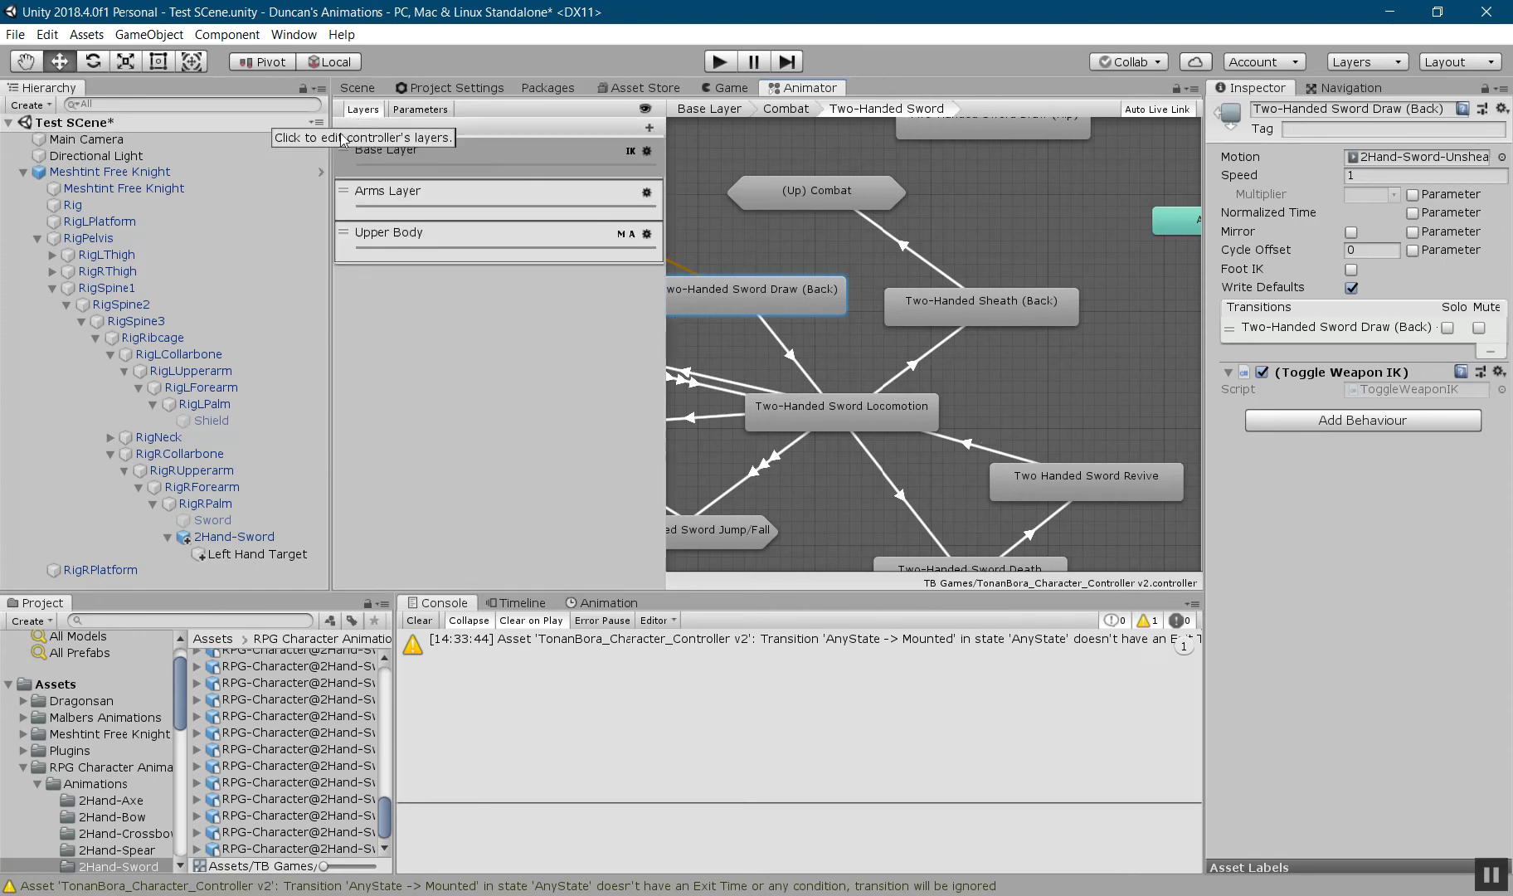
pyautogui.click(646, 152)
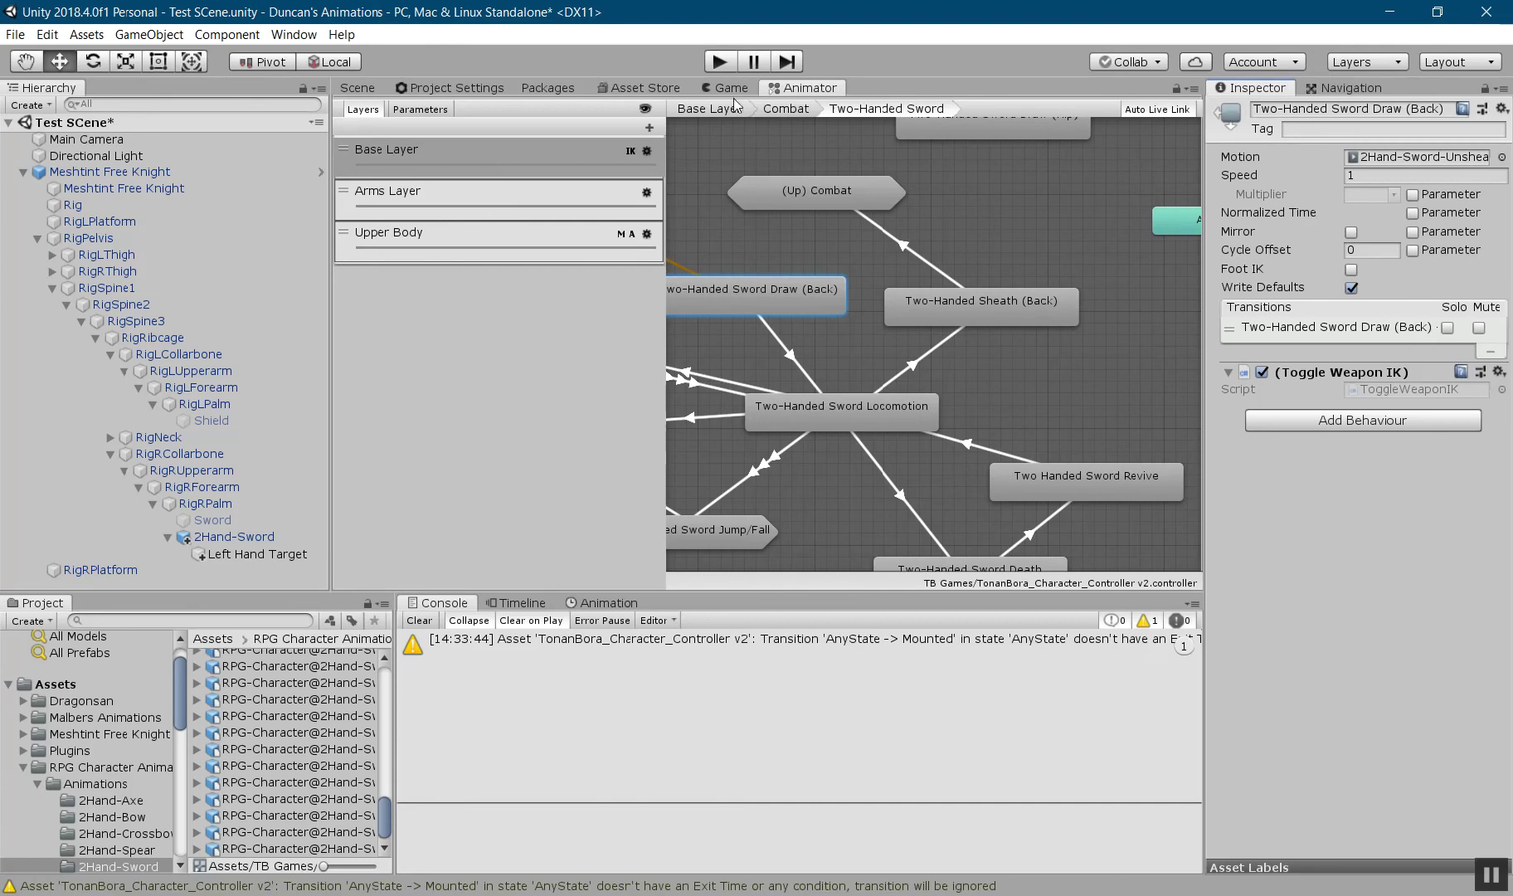
# Play the scene and examine the knight's left-hand grip on the two-handed sword up close in the Scene view
pyautogui.click(357, 88)
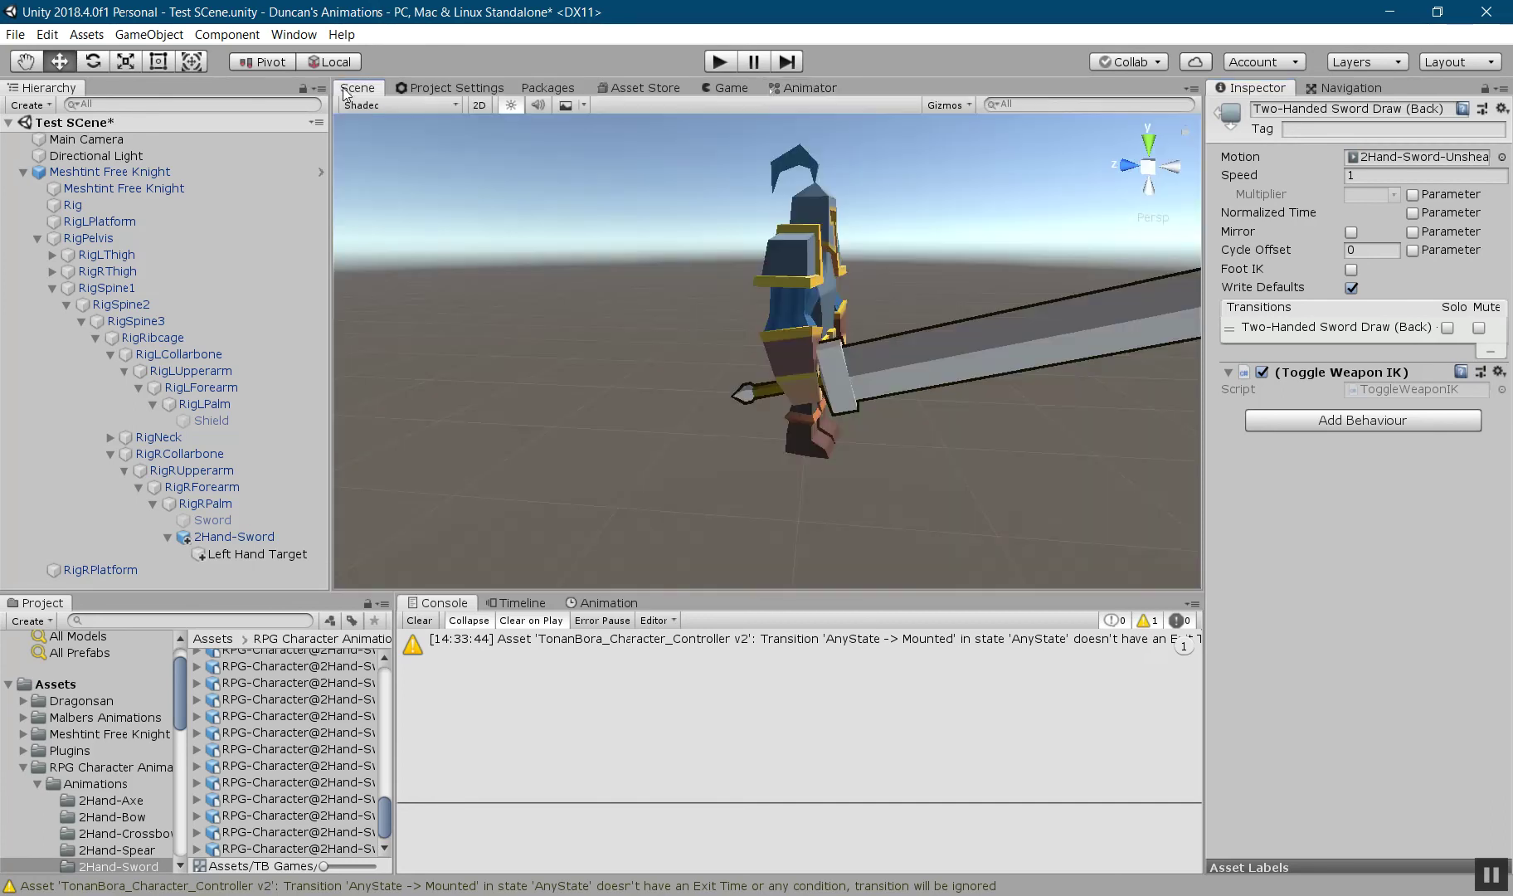
pyautogui.click(718, 62)
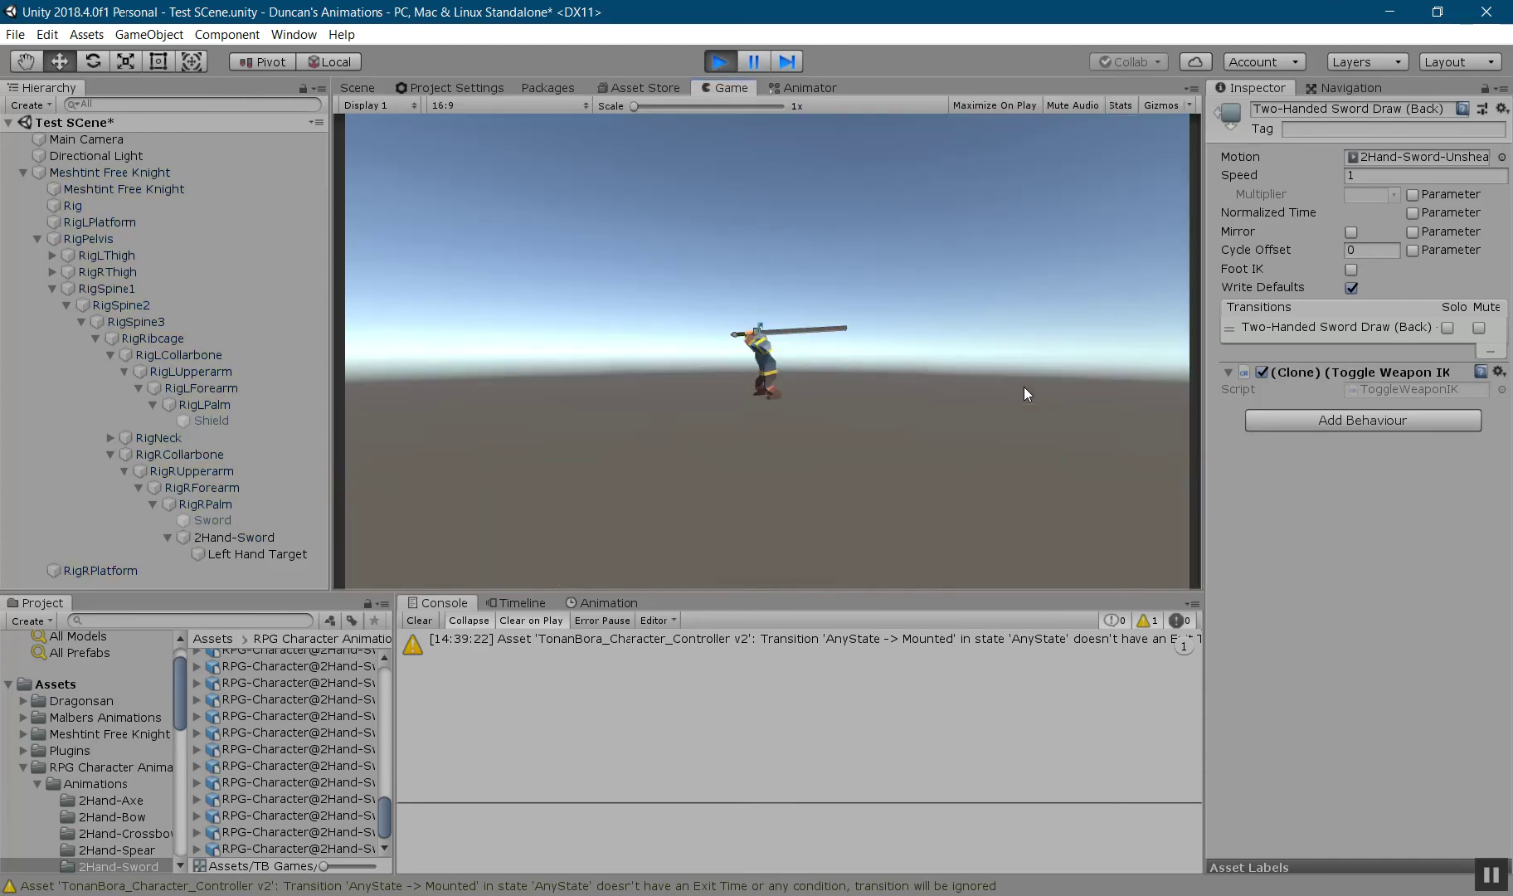
pyautogui.click(355, 86)
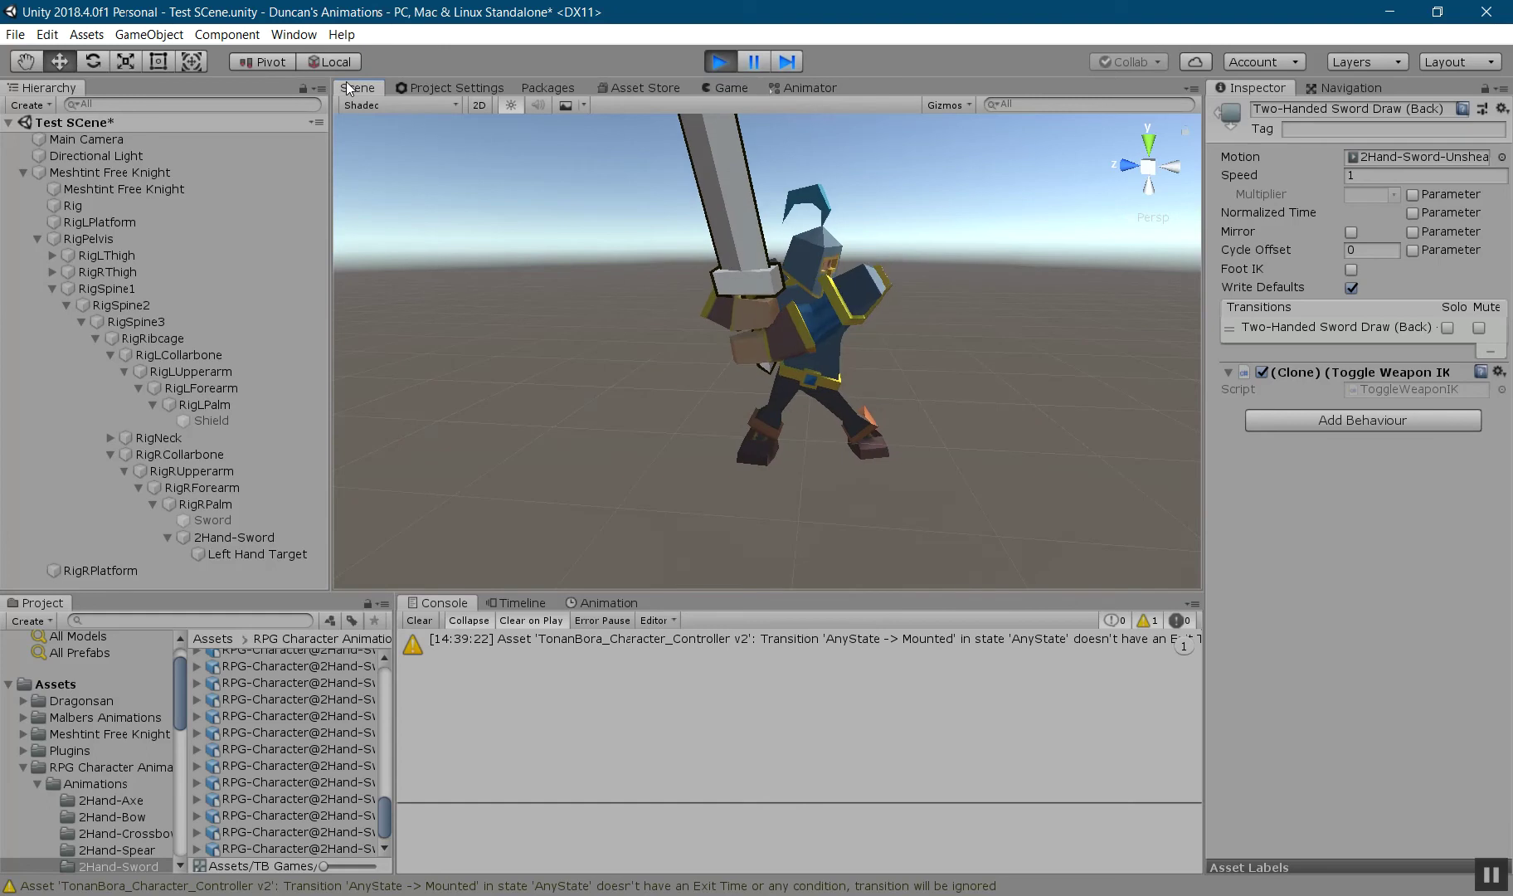
pyautogui.scroll(6, 782, 307)
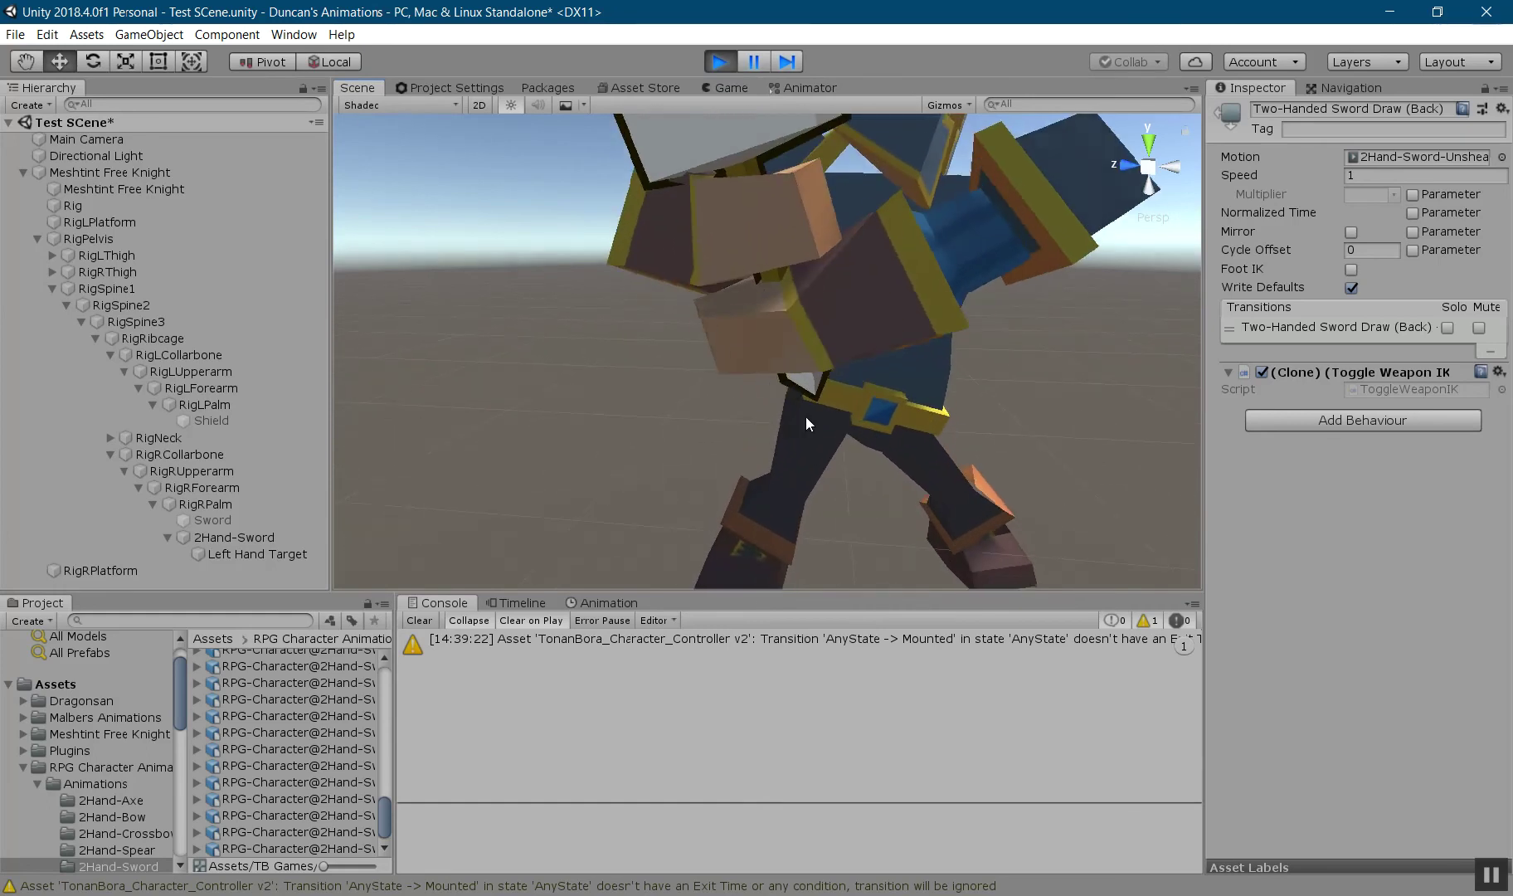
pyautogui.scroll(-5, 811, 453)
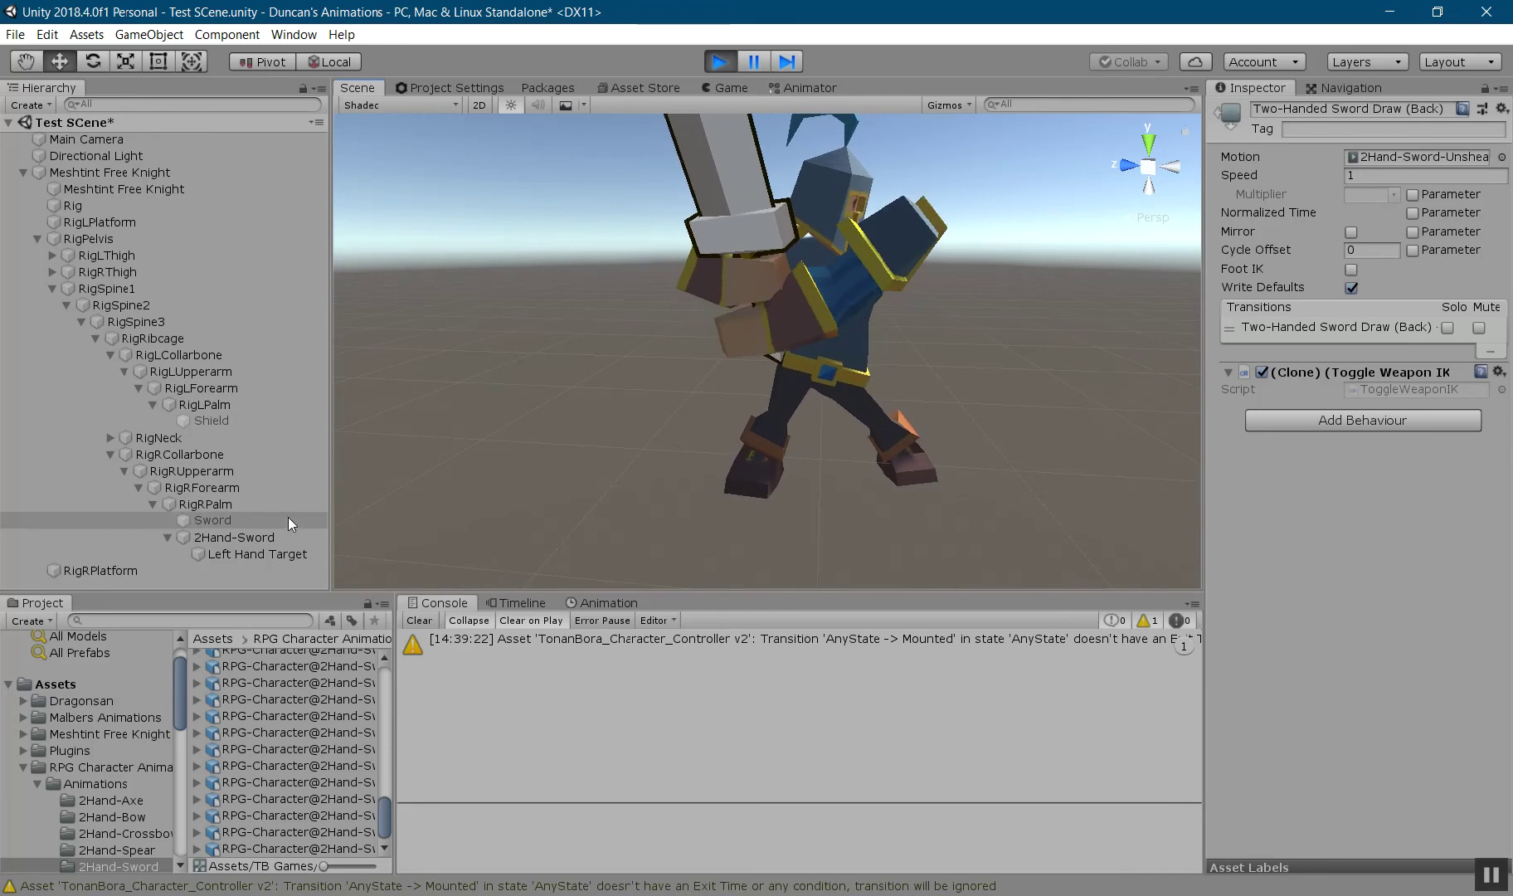
# Move Left Hand Target along the sword's handle to about X 0.015, Y 0.08, Z -0.235 while the scene is playing
pyautogui.click(258, 550)
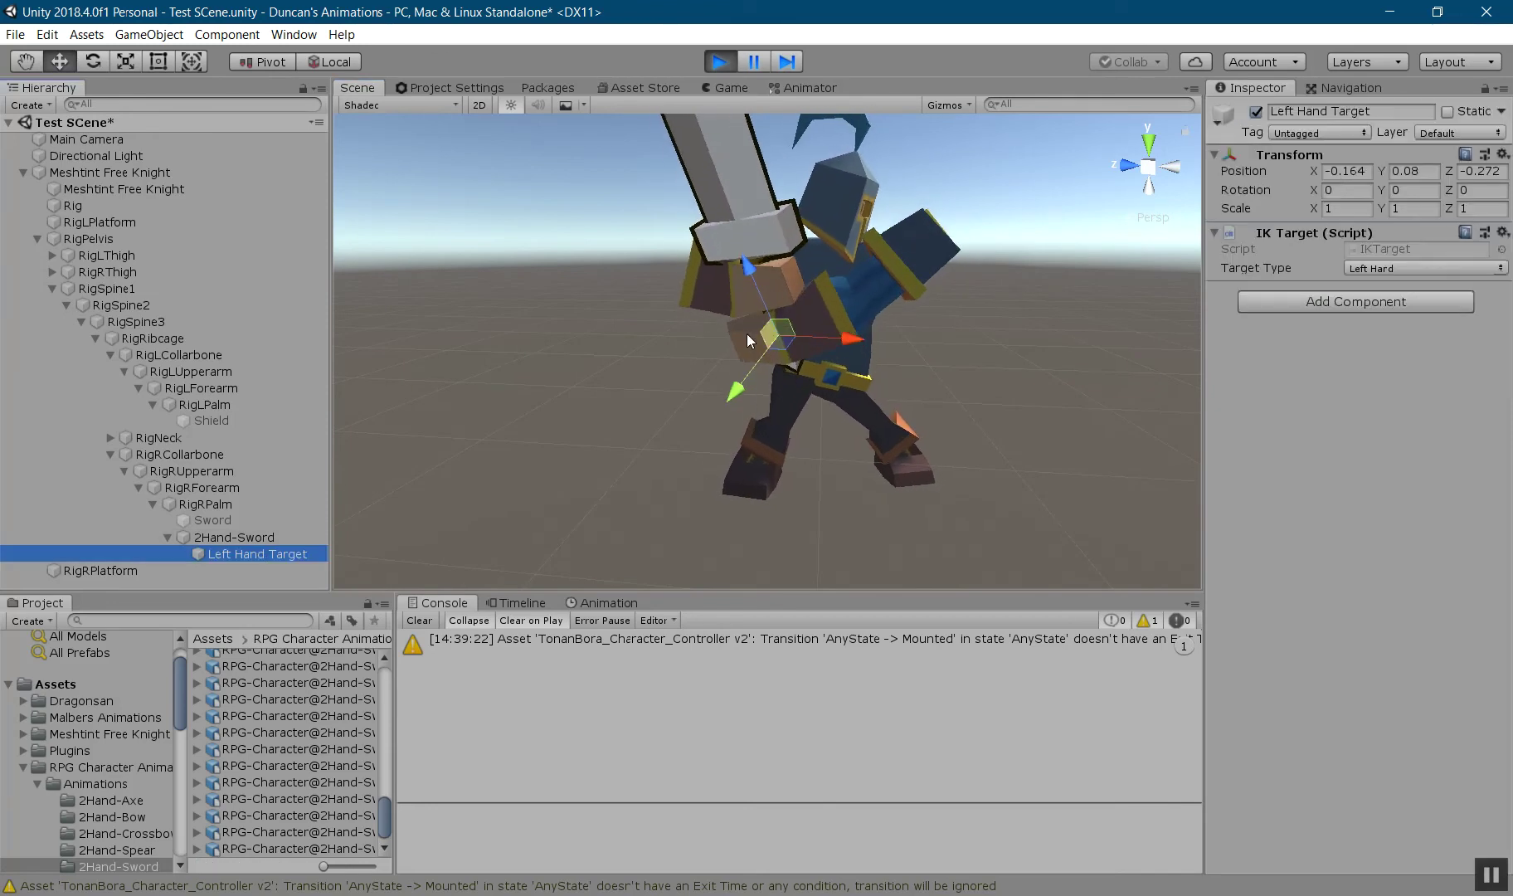
pyautogui.moveTo(751, 254); pyautogui.dragTo(782, 317)
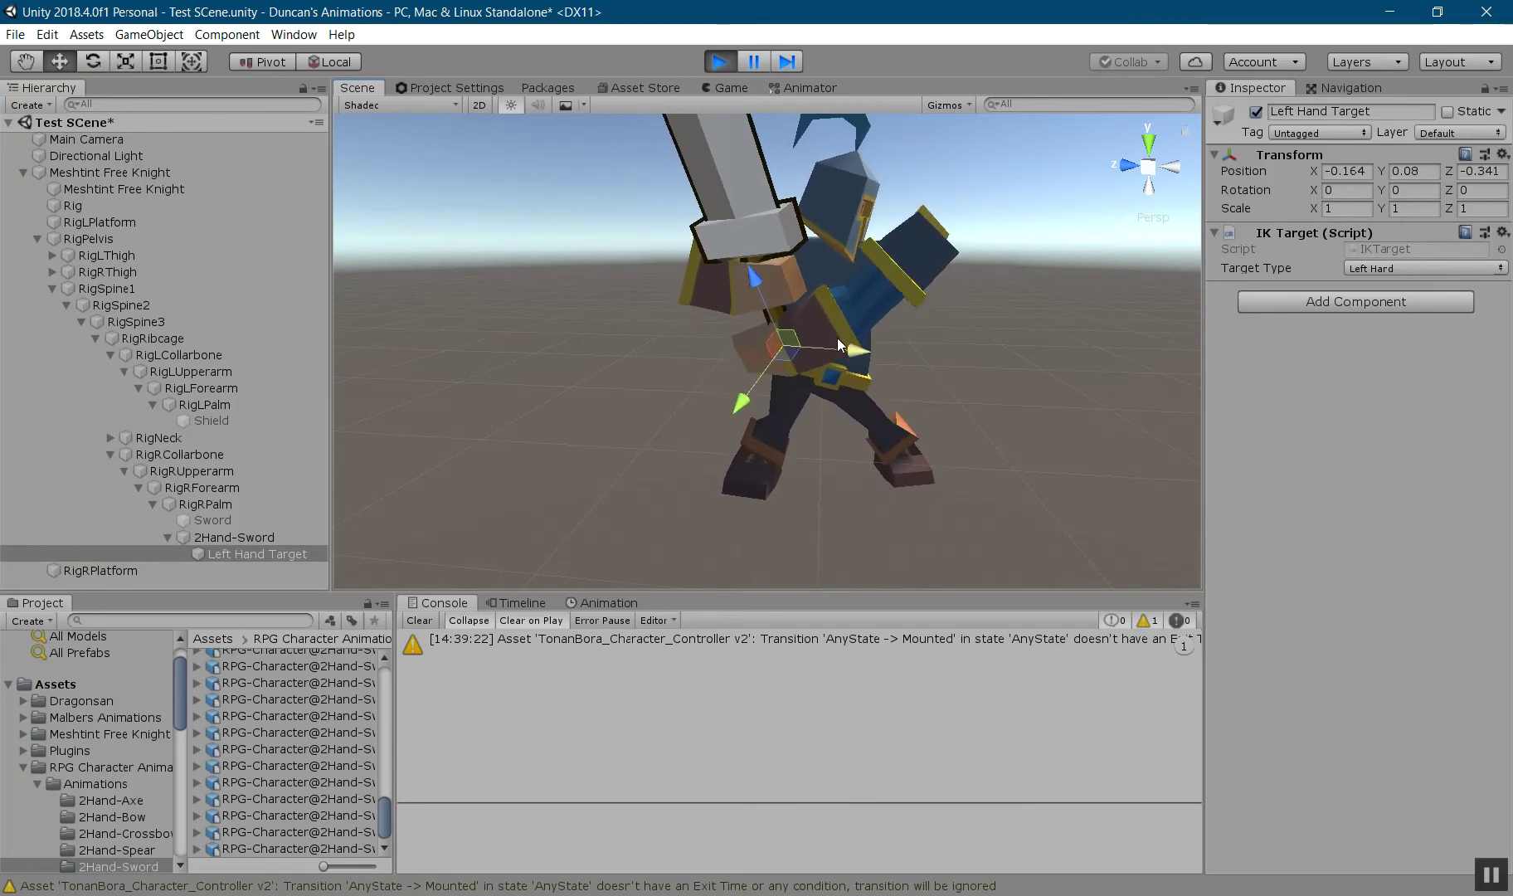
pyautogui.moveTo(793, 327); pyautogui.dragTo(790, 317)
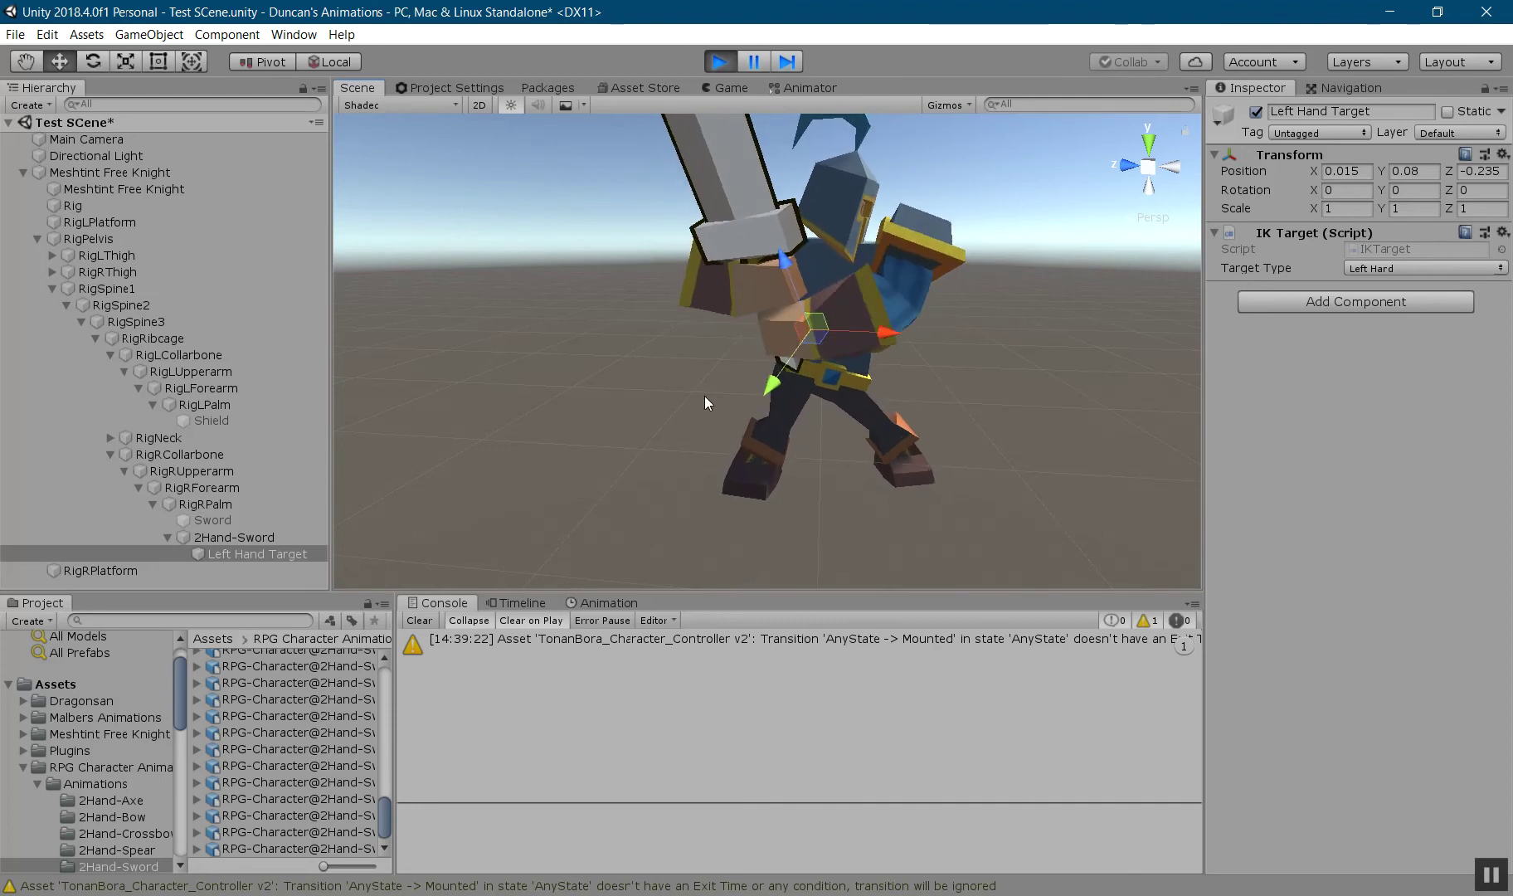
pyautogui.keyDown('alt'); pyautogui.moveTo(1023, 237); pyautogui.dragTo(1079, 477); pyautogui.keyUp('alt')
pyautogui.scroll(6, 780, 308)
pyautogui.scroll(-3, 784, 332)
pyautogui.keyDown('alt'); pyautogui.moveTo(1225, 480); pyautogui.dragTo(429, 341); pyautogui.keyUp('alt')
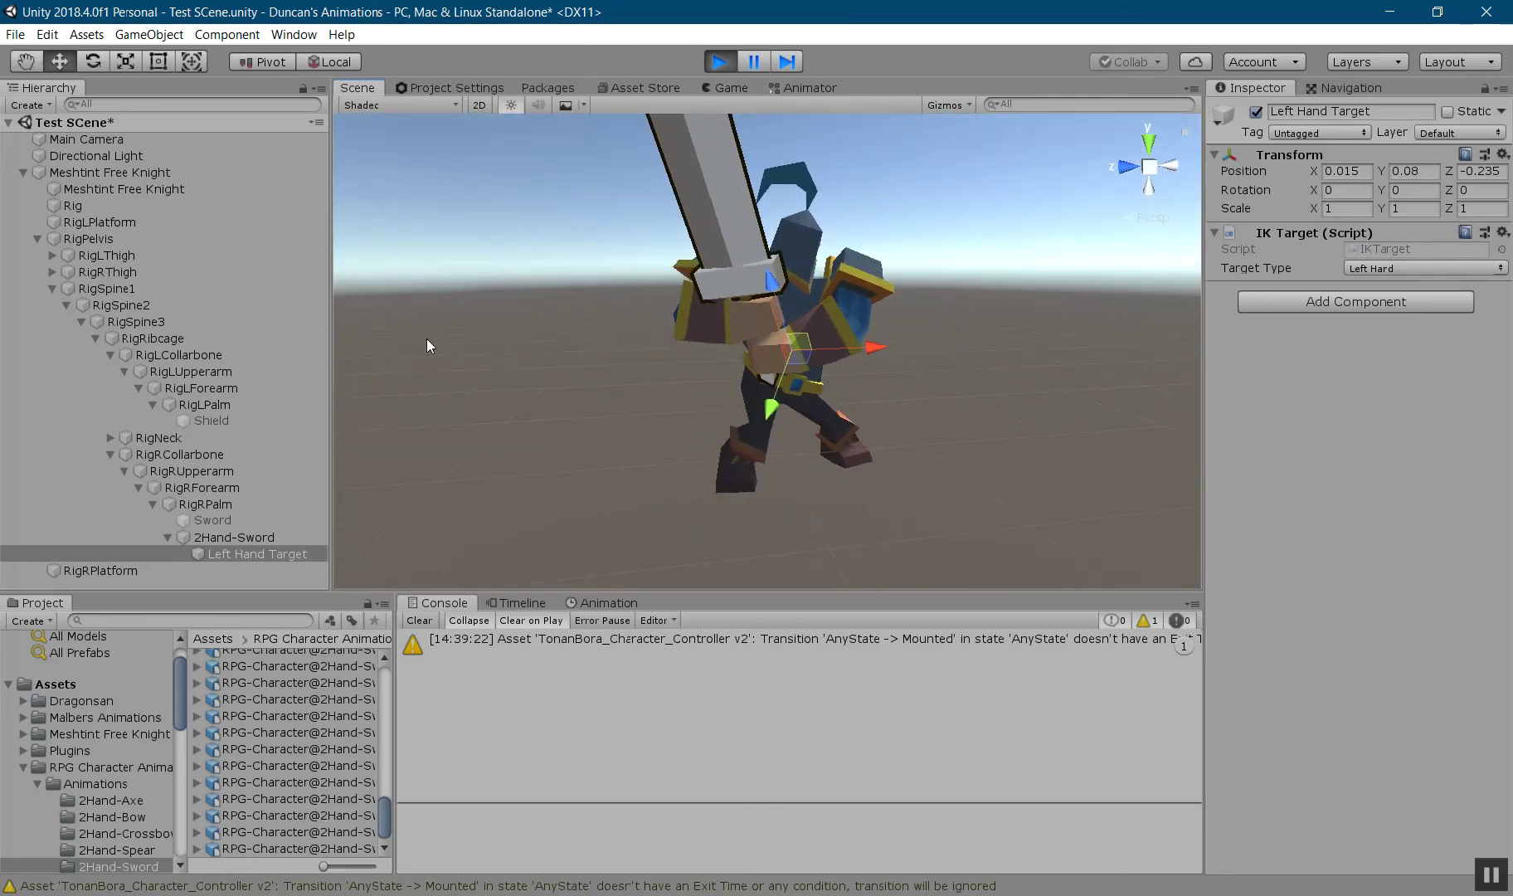
# Try an IK Weight of about 0.69 in the Meshtint Free Knight's Weapon IK Handler
pyautogui.click(204, 176)
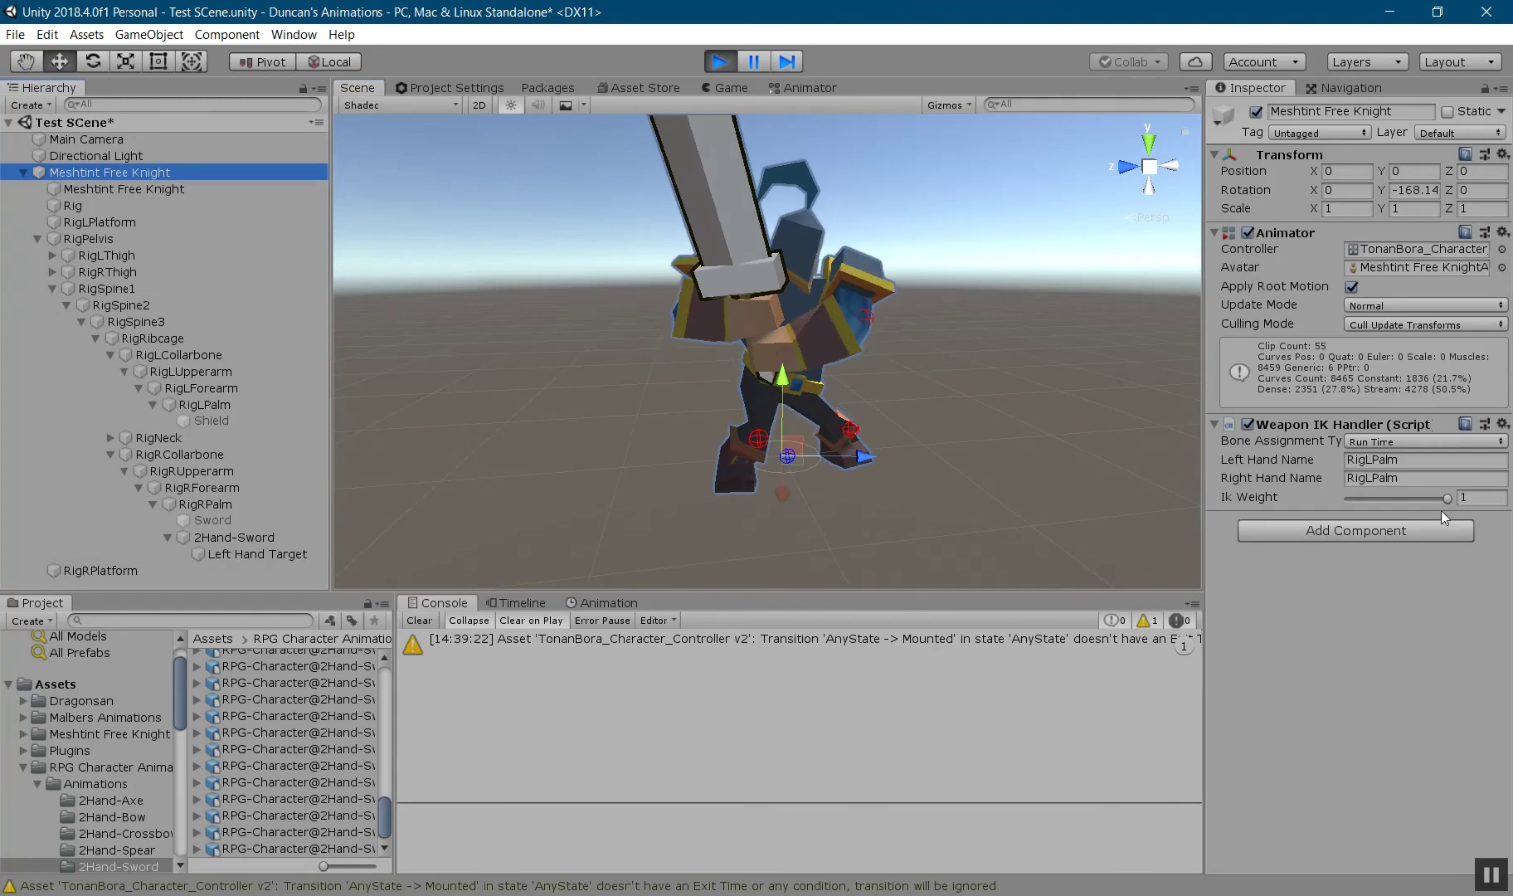
pyautogui.moveTo(1444, 498); pyautogui.dragTo(1414, 514)
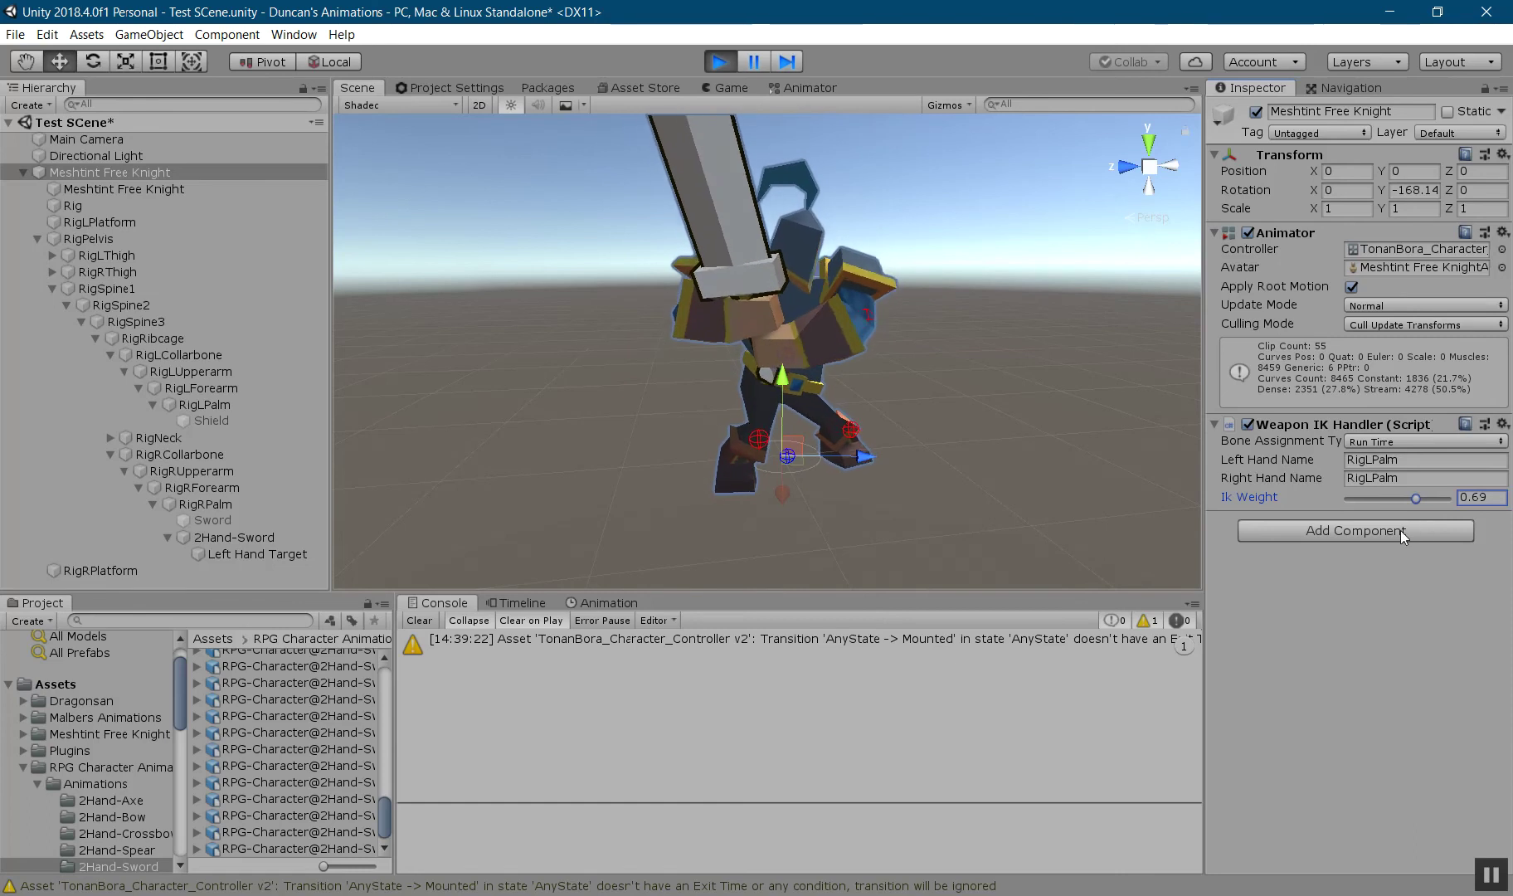
# Copy Left Hand Target's Transform values, stop playing the scene, and paste them back onto the same object's Transform
pyautogui.click(238, 552)
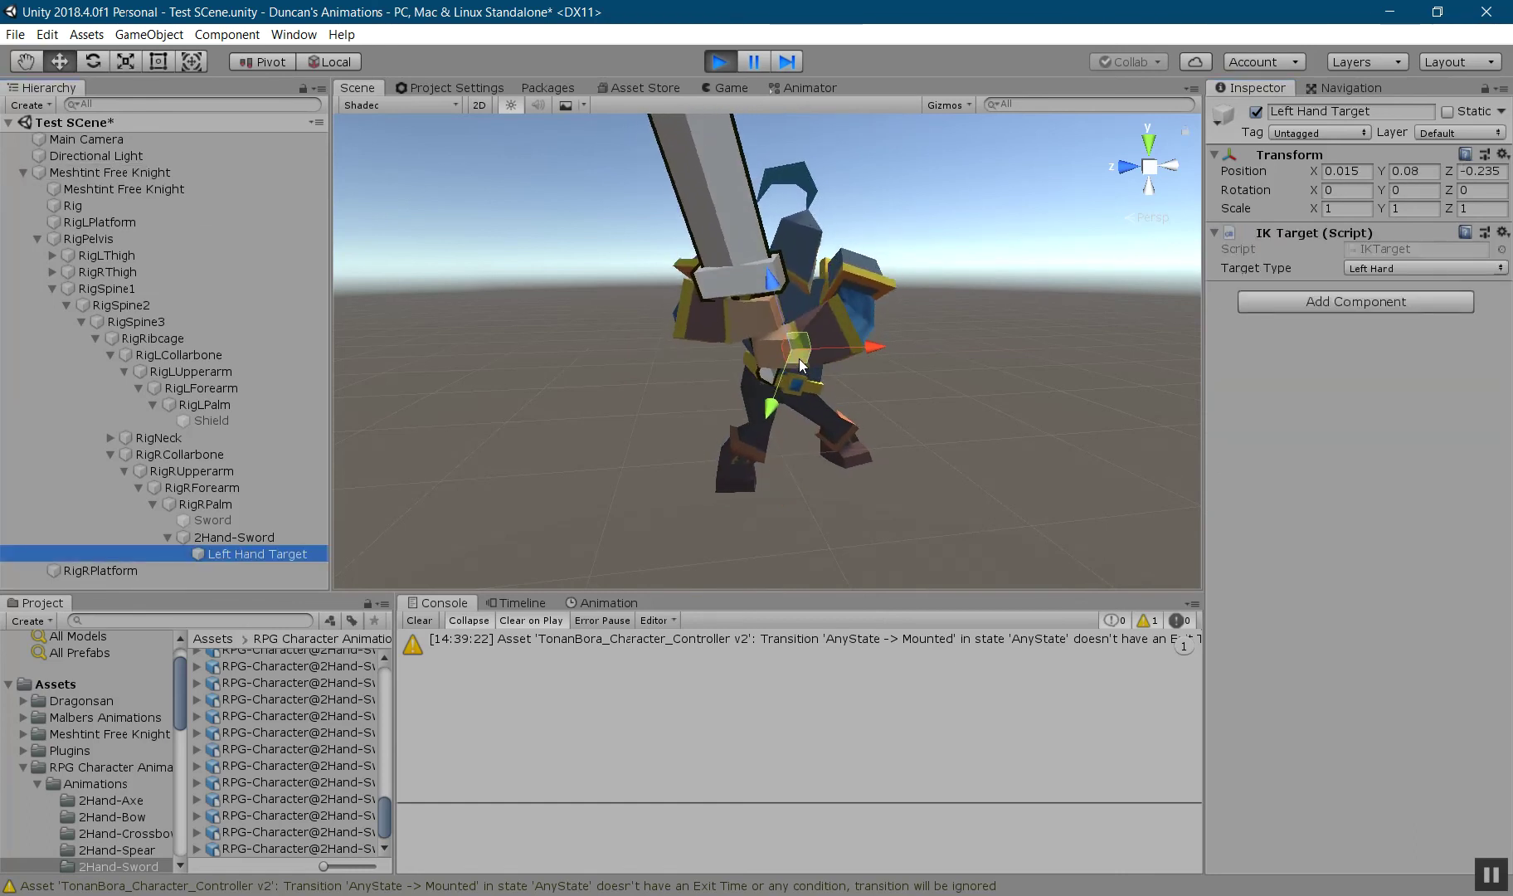
pyautogui.rightClick(1285, 155)
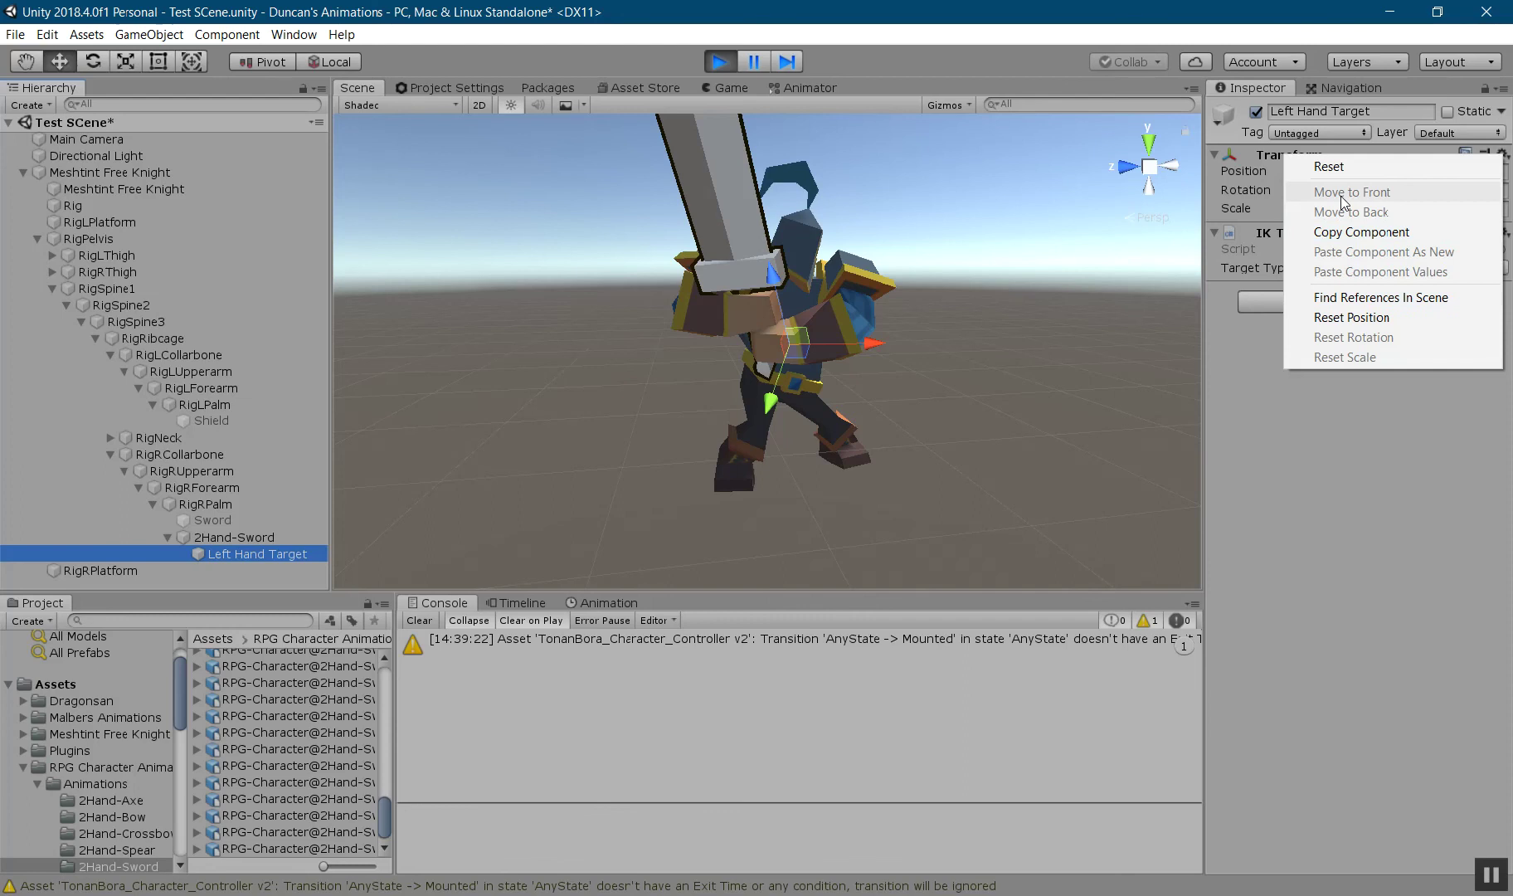
pyautogui.click(1346, 232)
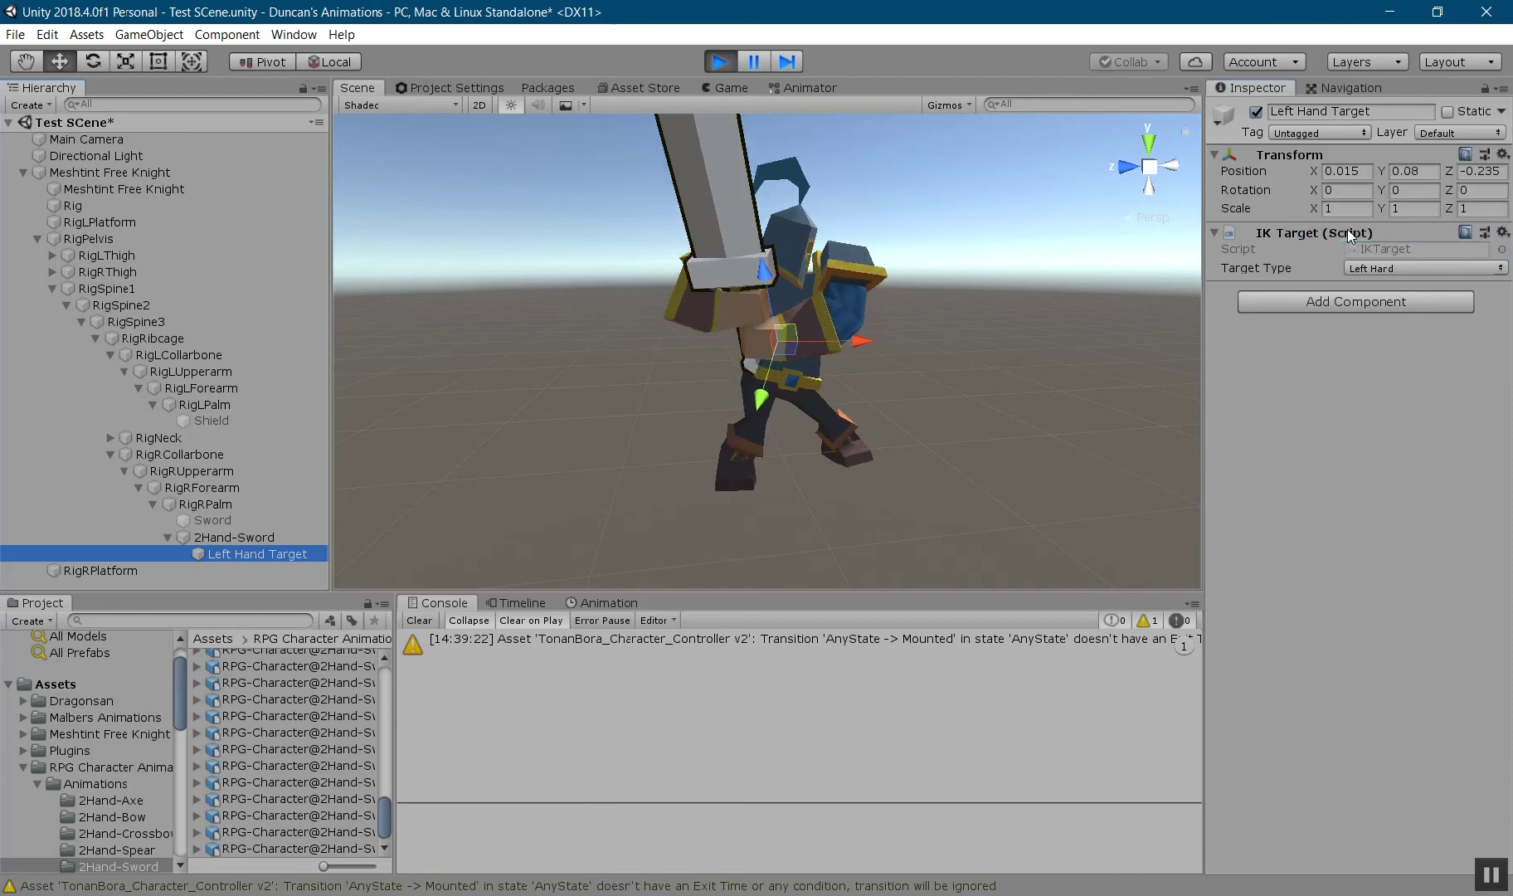
pyautogui.click(720, 62)
pyautogui.rightClick(1301, 156)
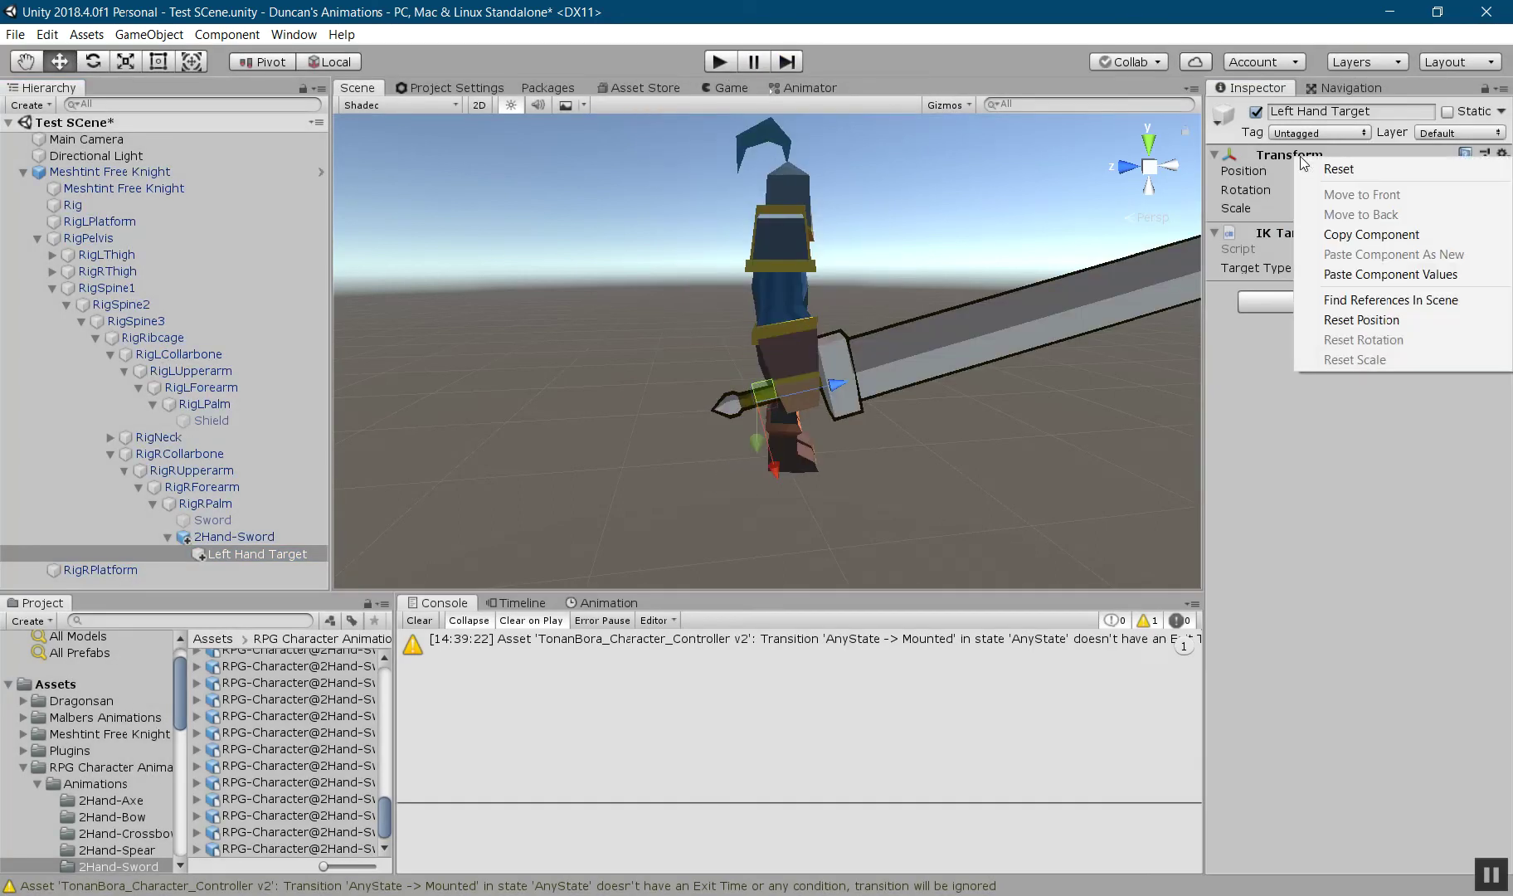
pyautogui.click(1345, 274)
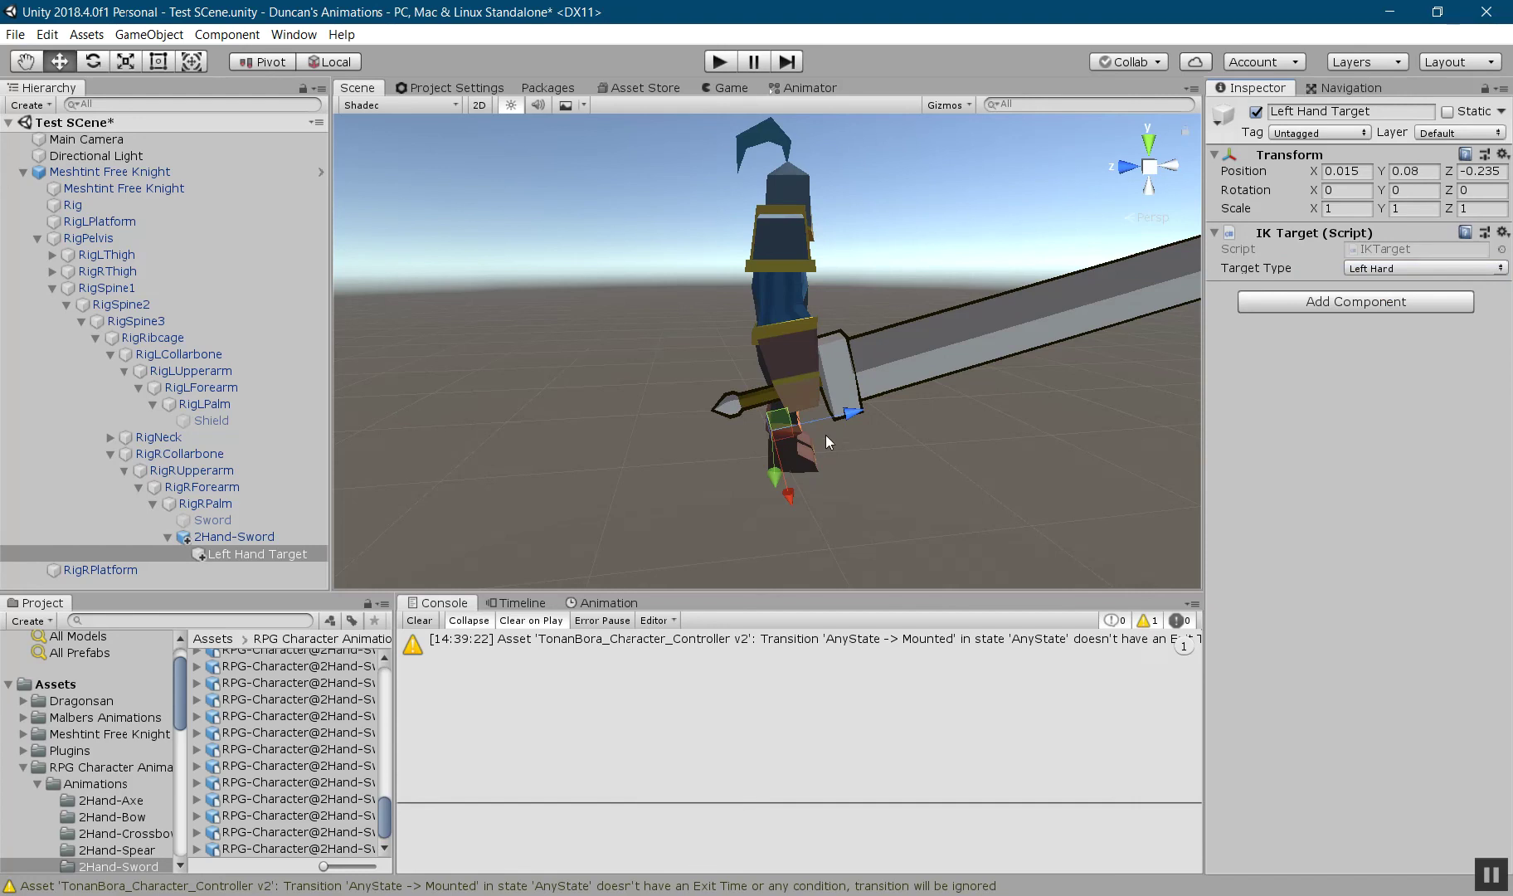
# Replay the scene to check the left hand's grip in the Scene view, and stop playback
pyautogui.click(723, 70)
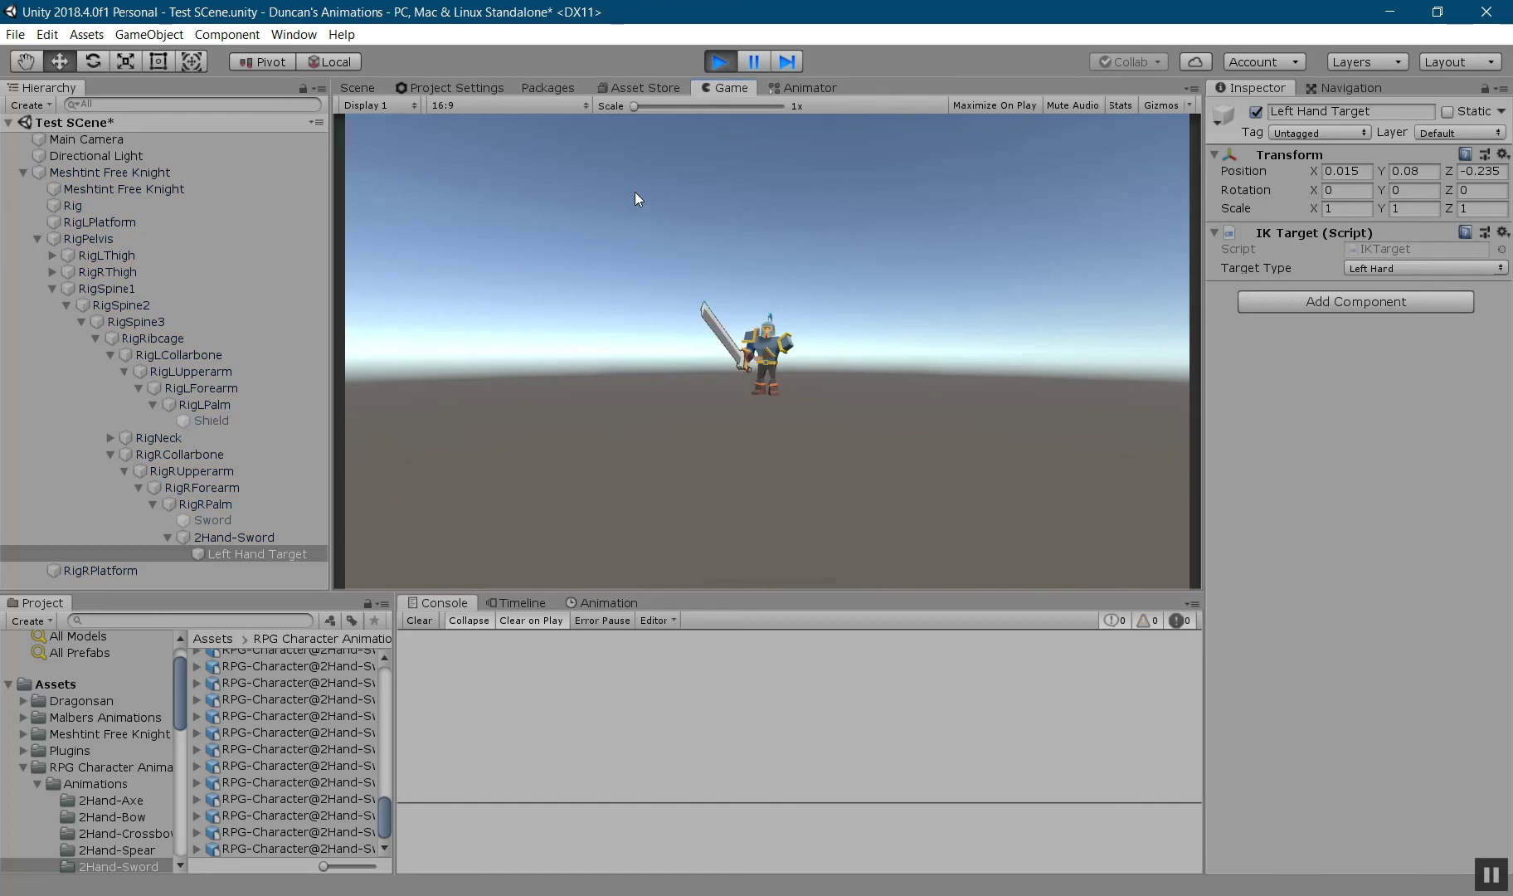
pyautogui.click(357, 86)
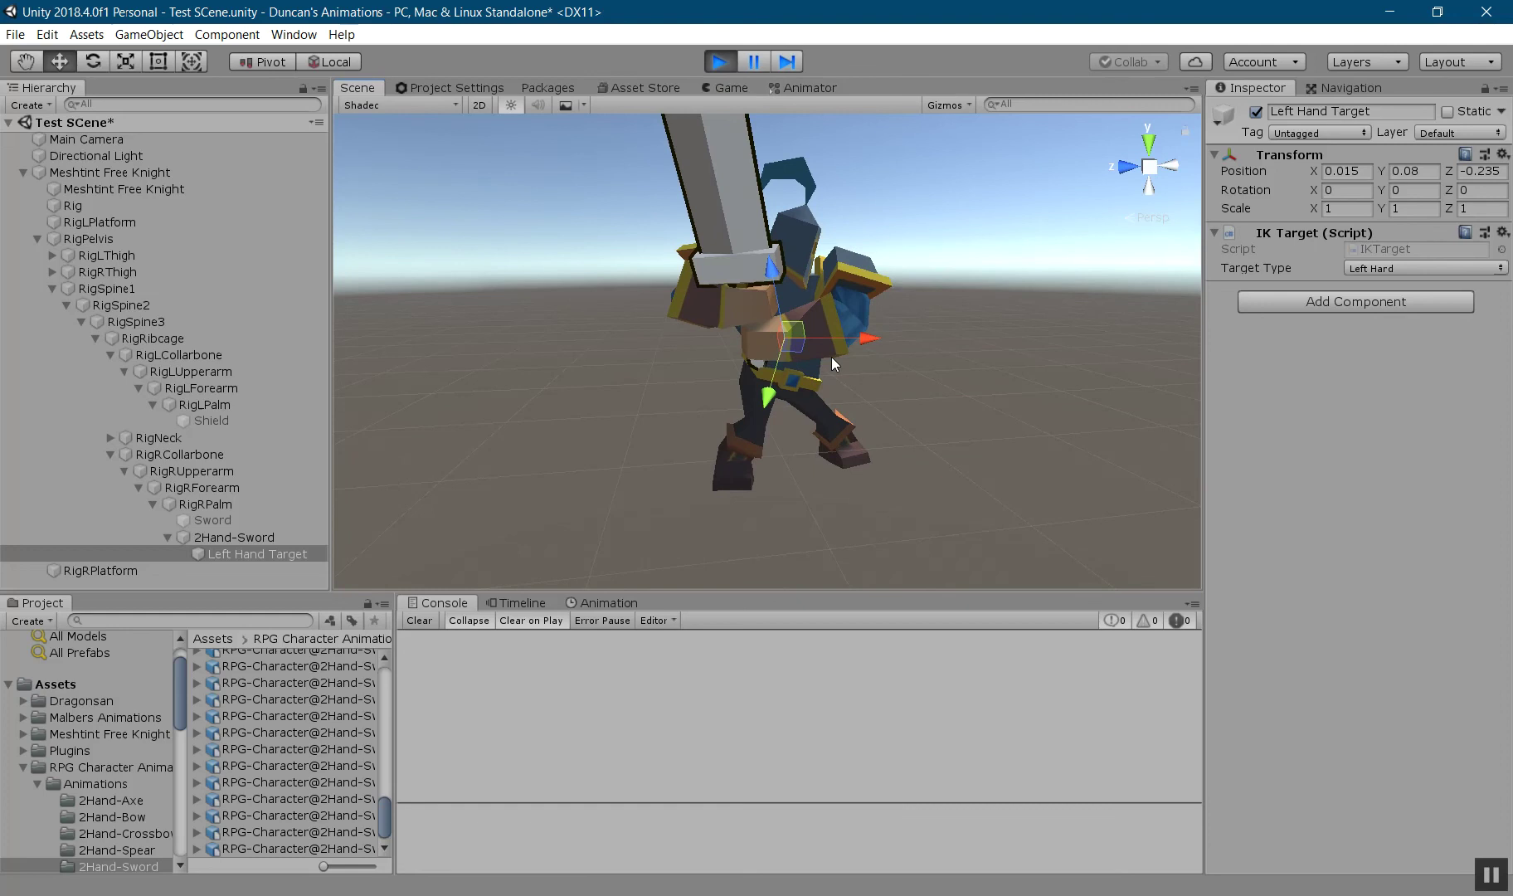
pyautogui.click(718, 61)
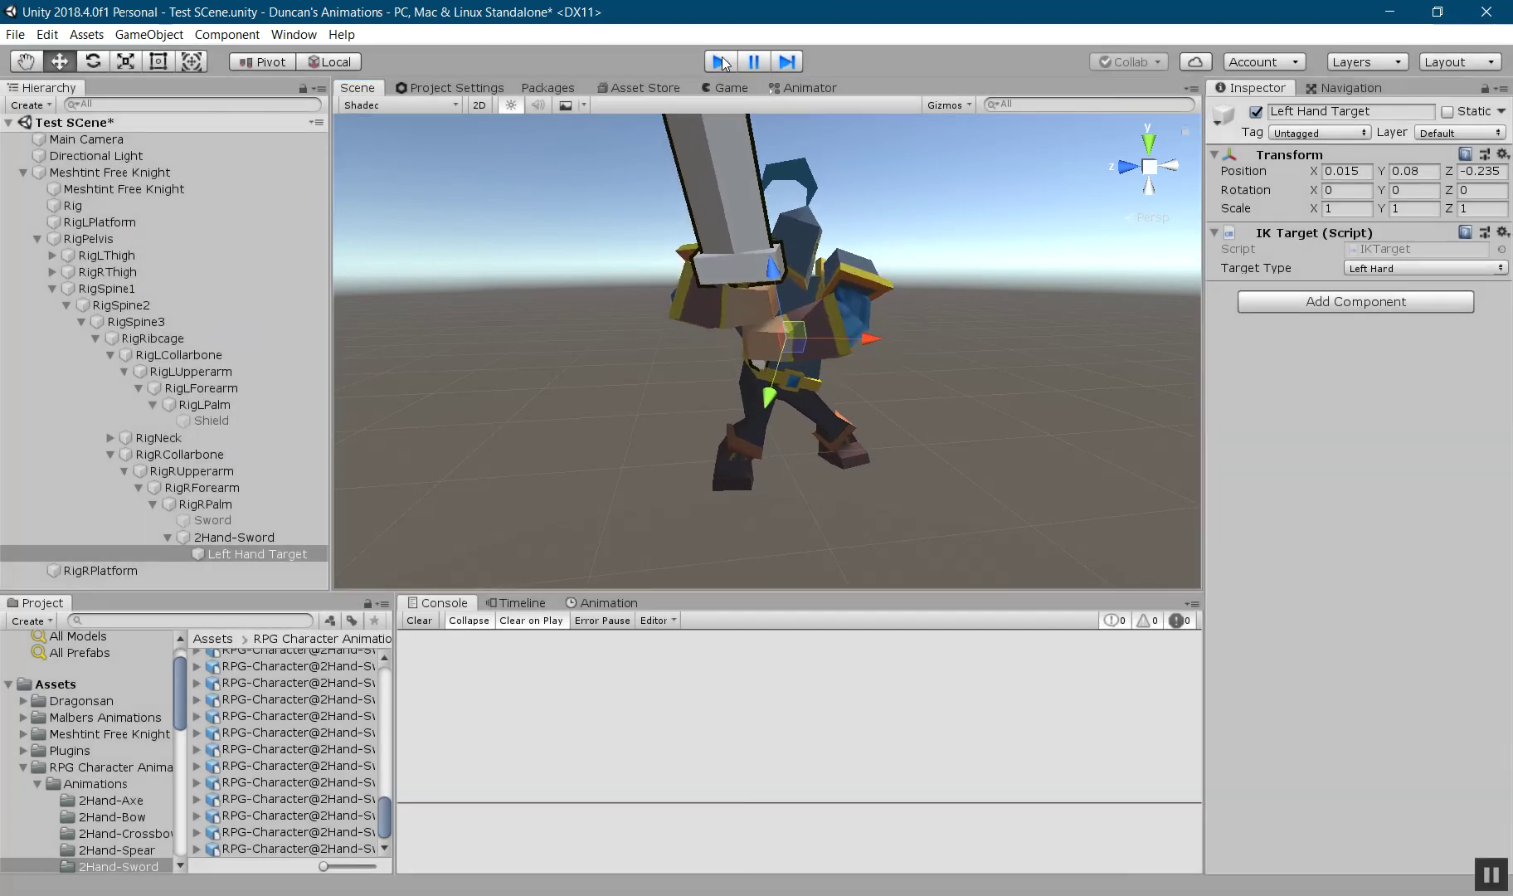
# Review the Toggle Weapon IK behaviour on the Two-Handed Sword Draw (Back) state and the knight's Weapon IK Handler settings
pyautogui.click(790, 89)
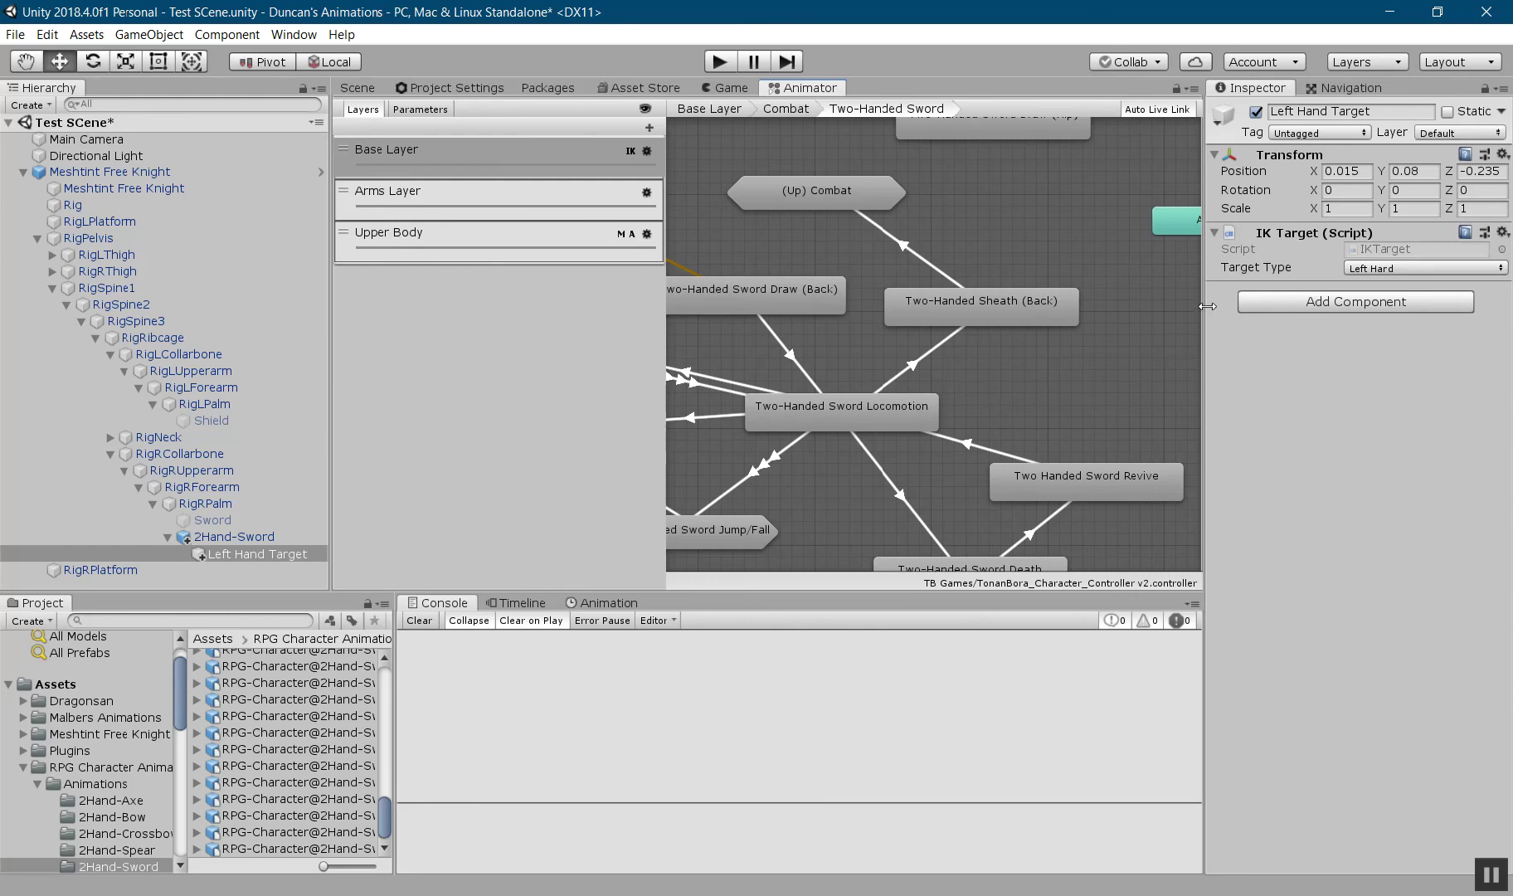
pyautogui.click(721, 306)
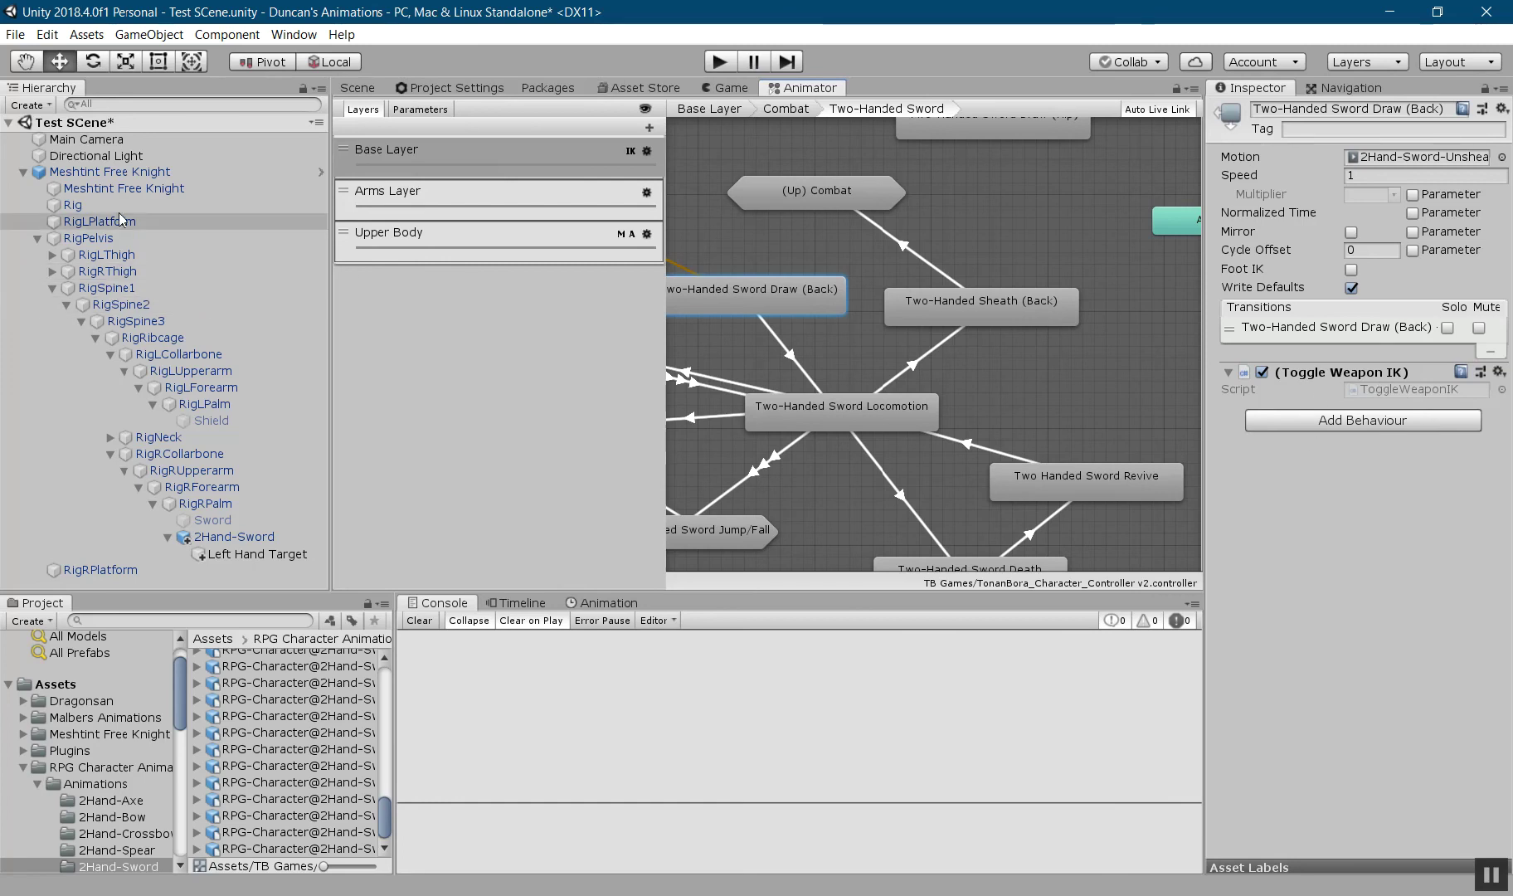
pyautogui.click(117, 172)
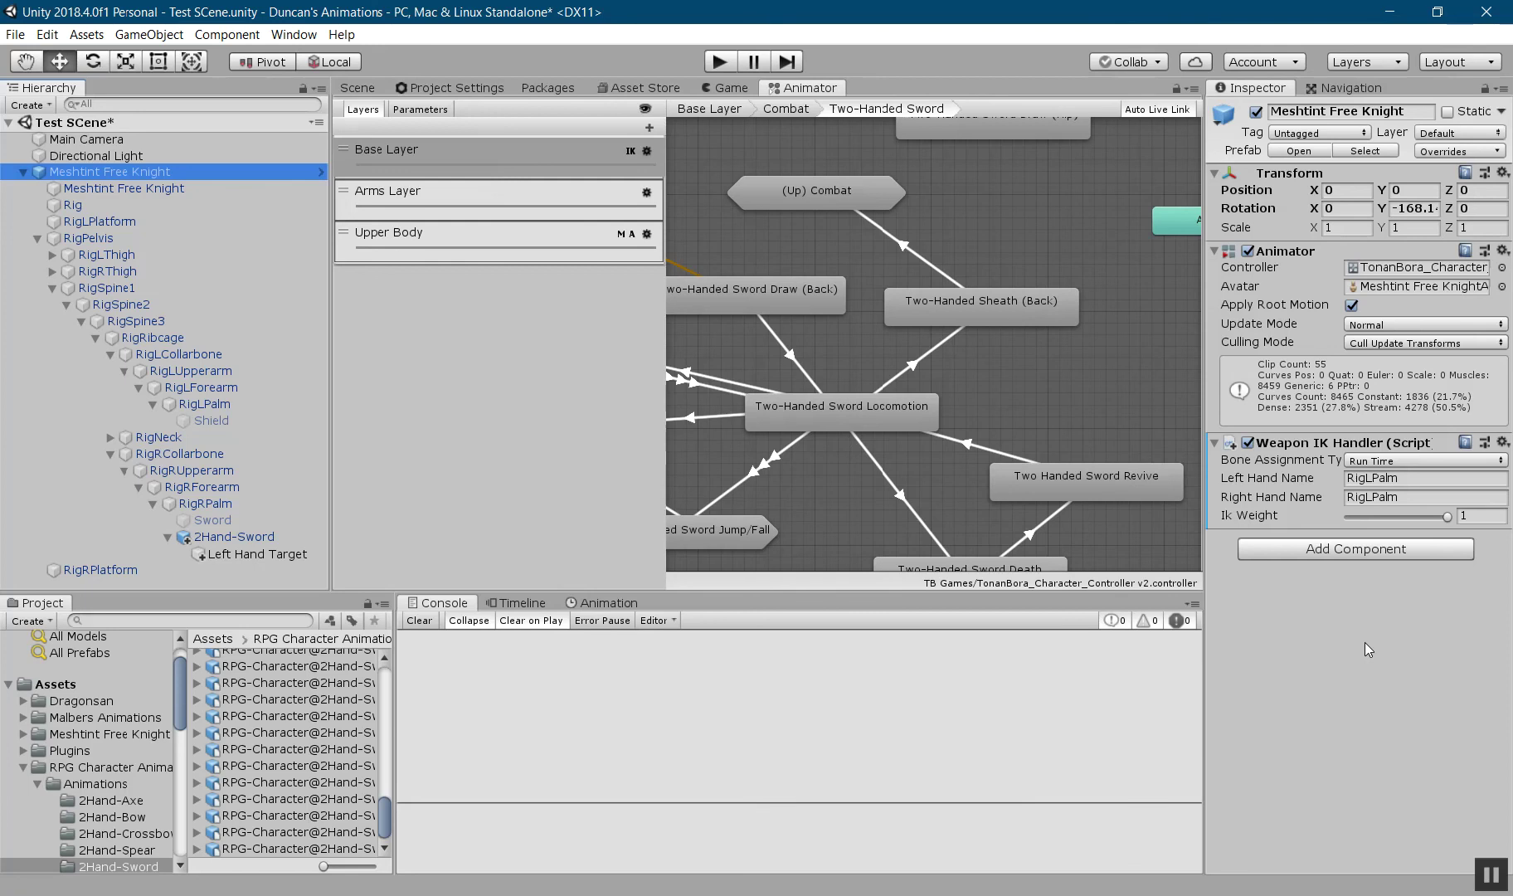
pyautogui.click(761, 279)
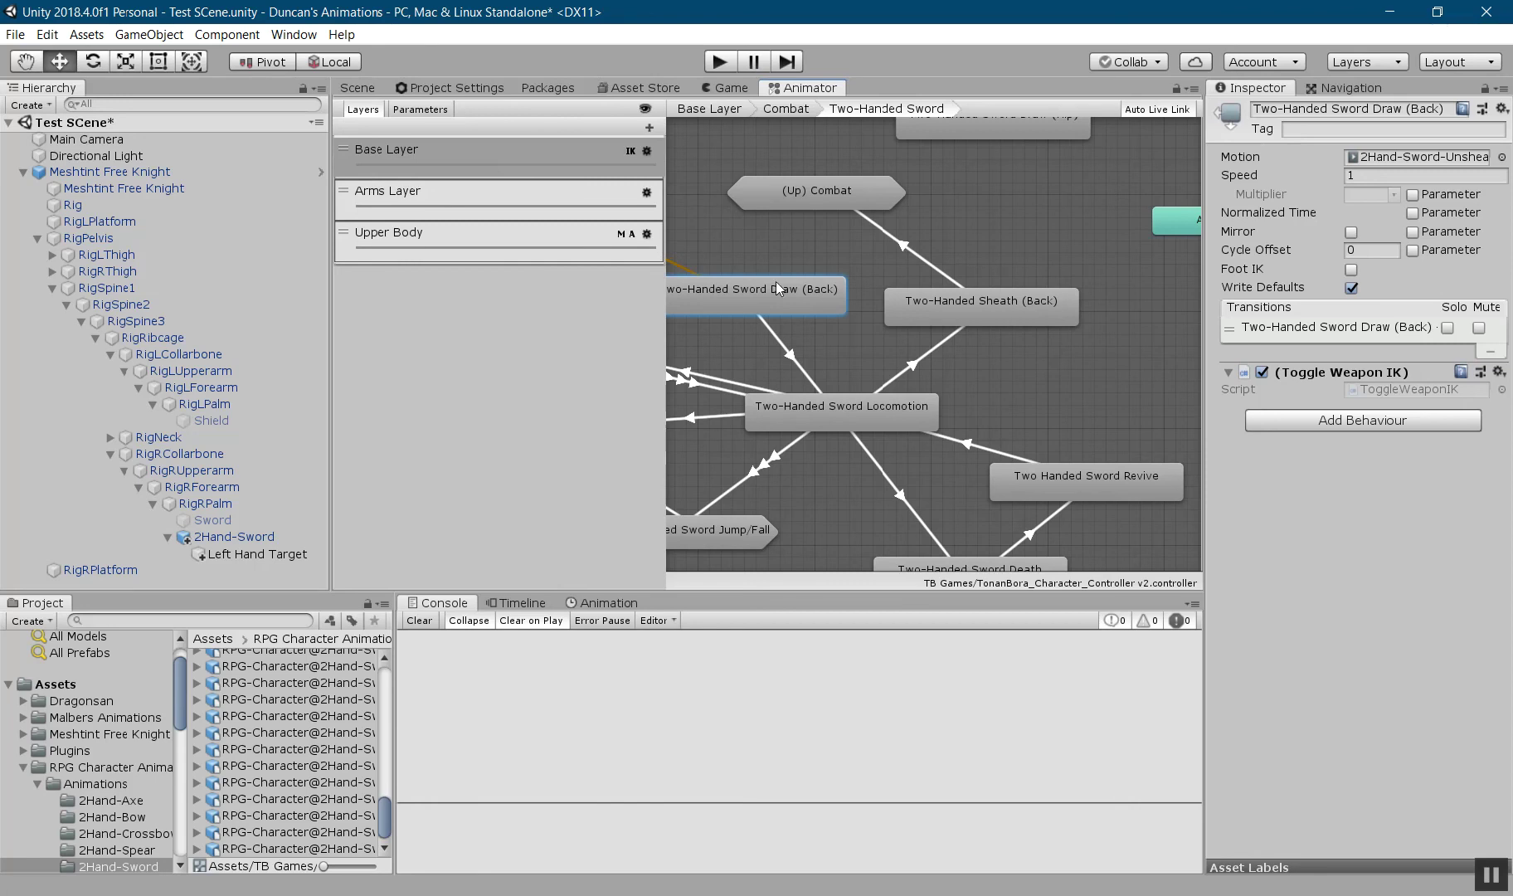
pyautogui.scroll(-3, 829, 362)
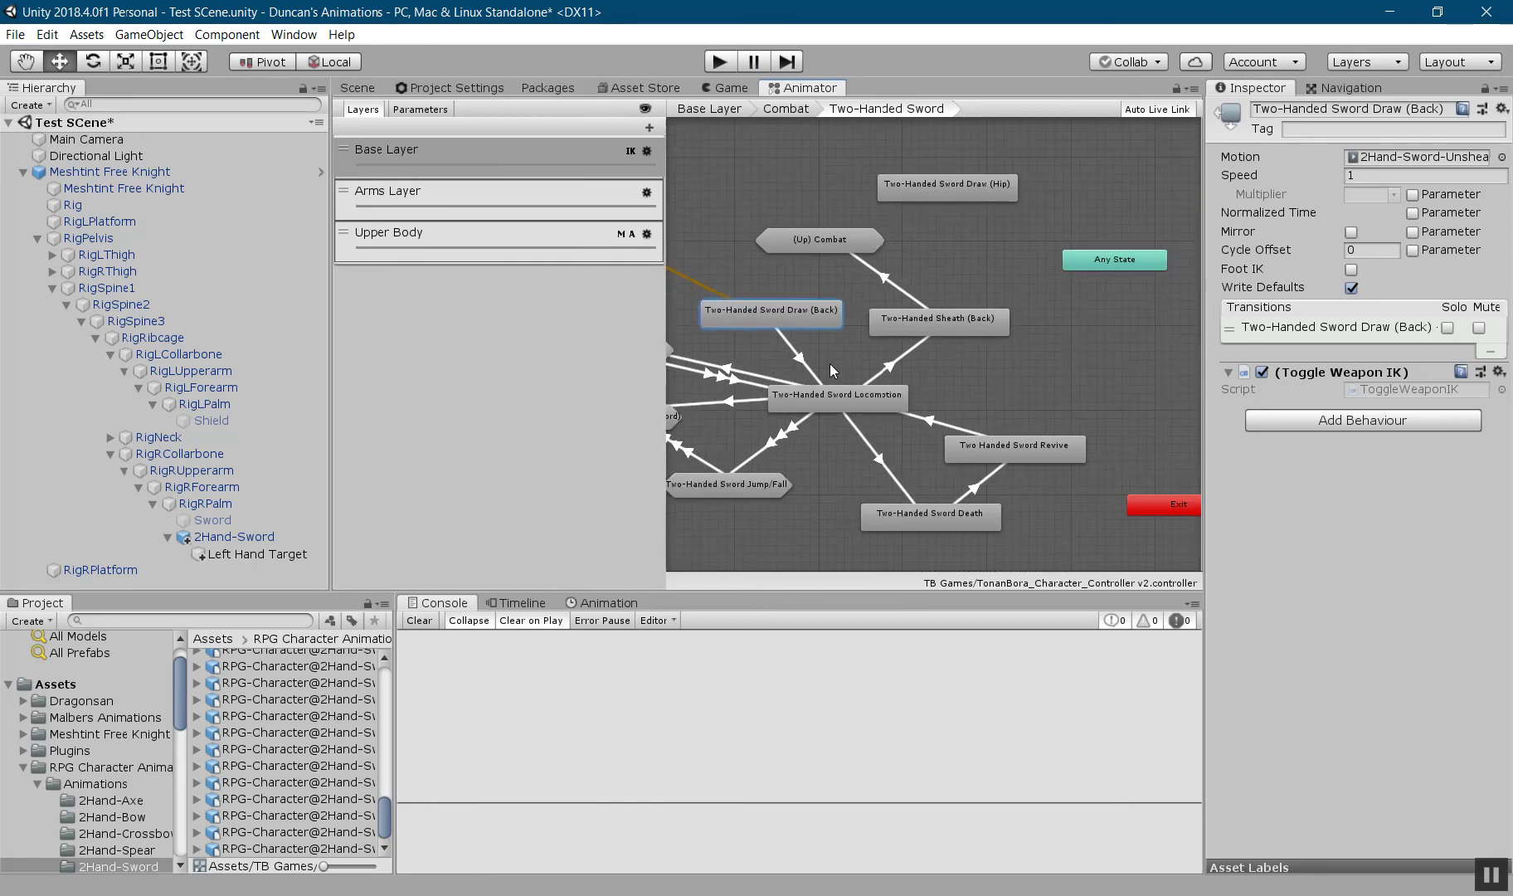